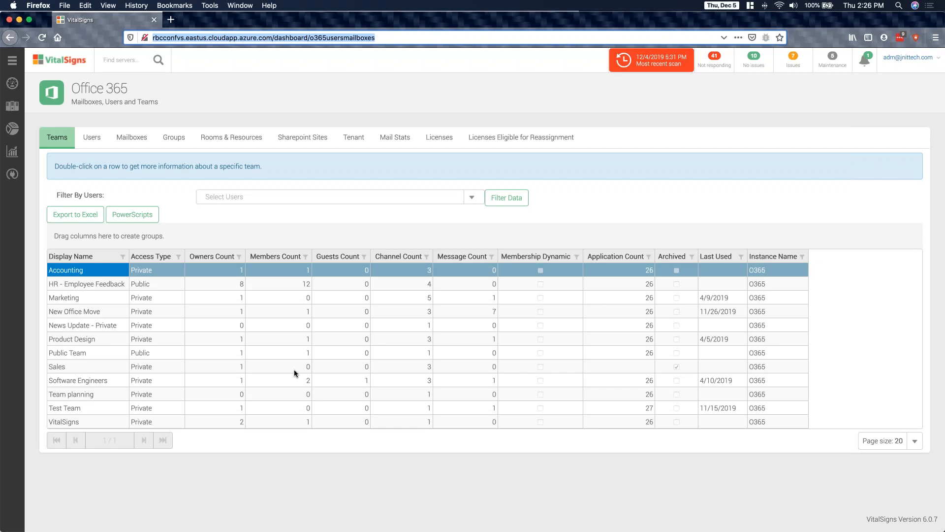
- View the Marketing team's general details, owners and members, and close the team details
left_click(91, 302)
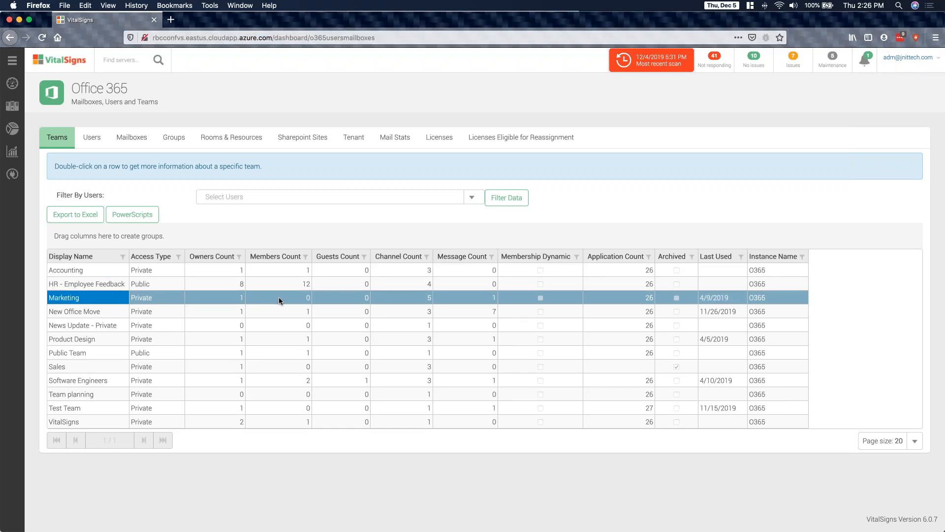
double_click(88, 299)
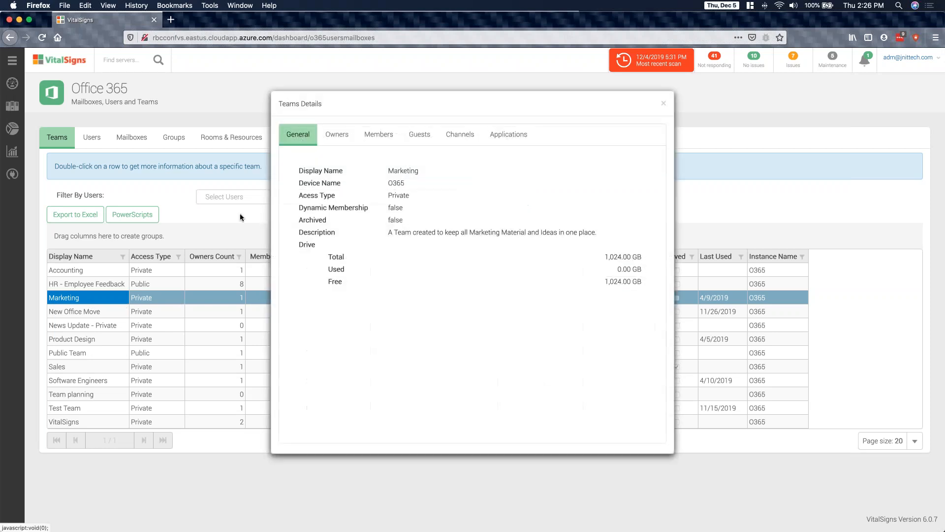
left_click(331, 138)
left_click(369, 136)
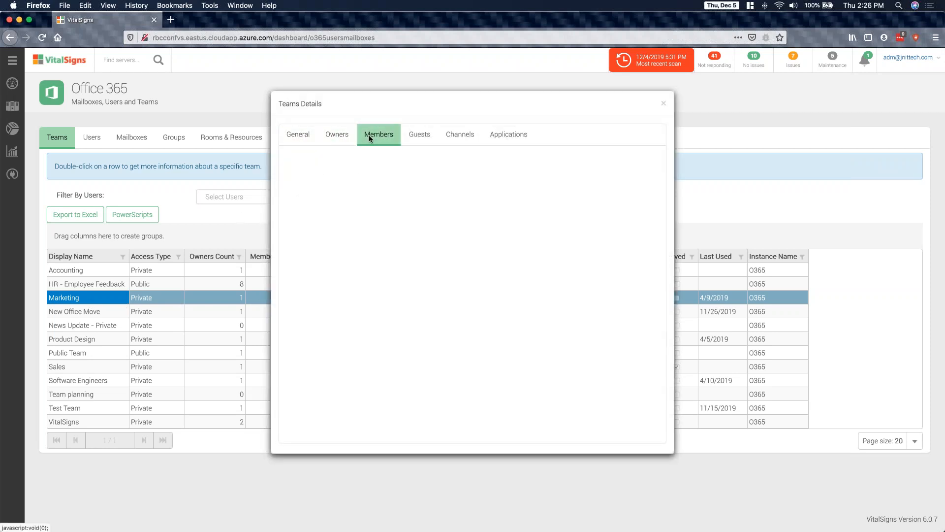
left_click(663, 102)
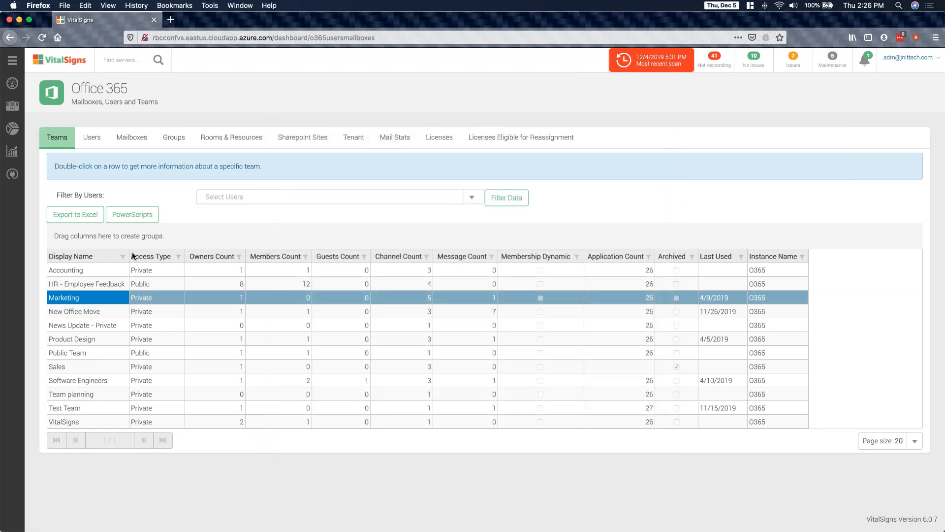
- Open PowerScripts for the Marketing team and select the AddTeamMember.ps1 script
left_click(141, 215)
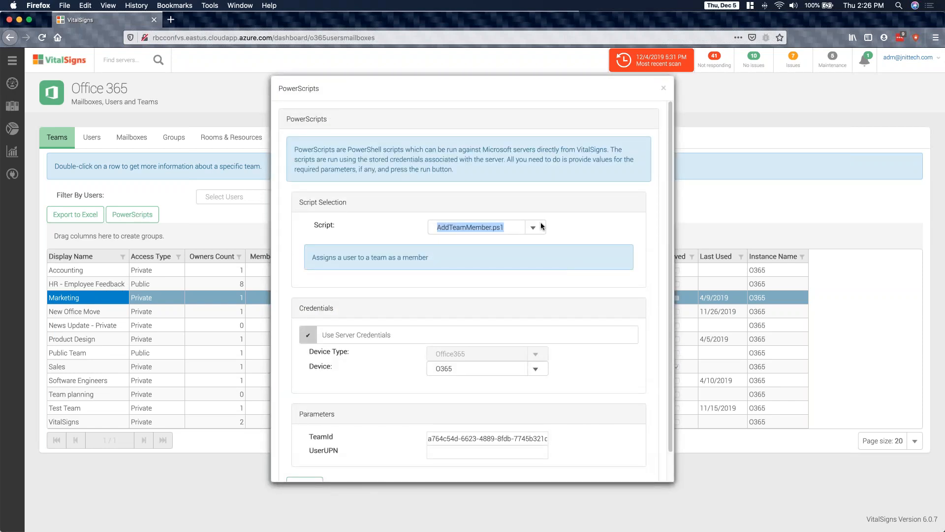
left_click(539, 227)
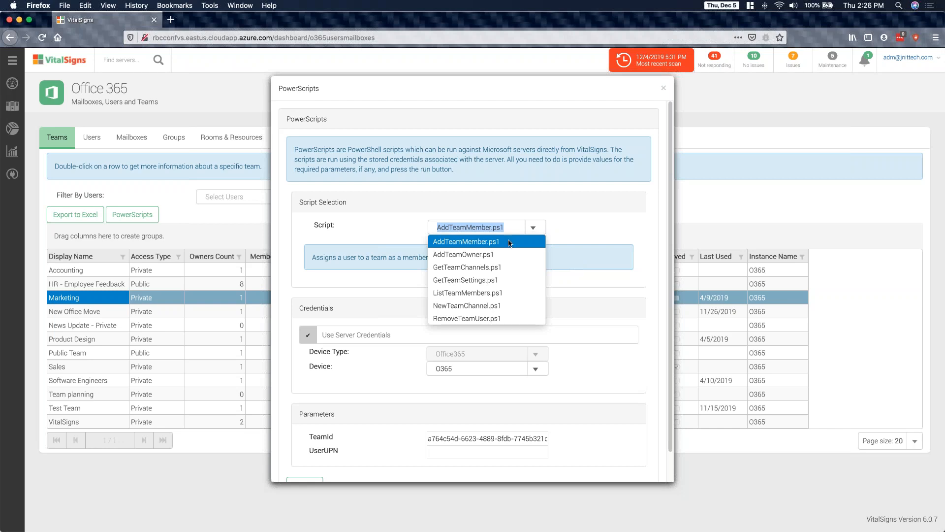
left_click(481, 242)
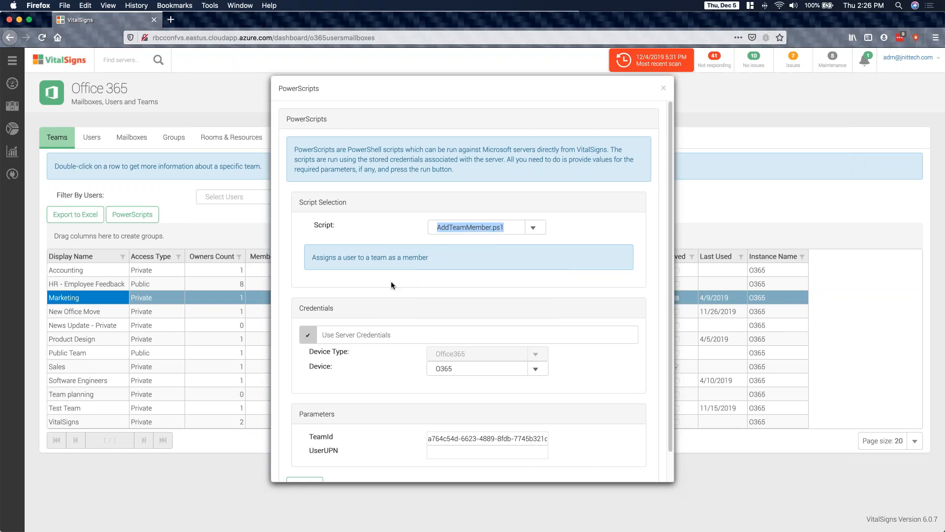
- Enter the new member's user principal name as UserUPN and execute the script to add them to the Marketing team
scroll(414, 375, "down", 1)
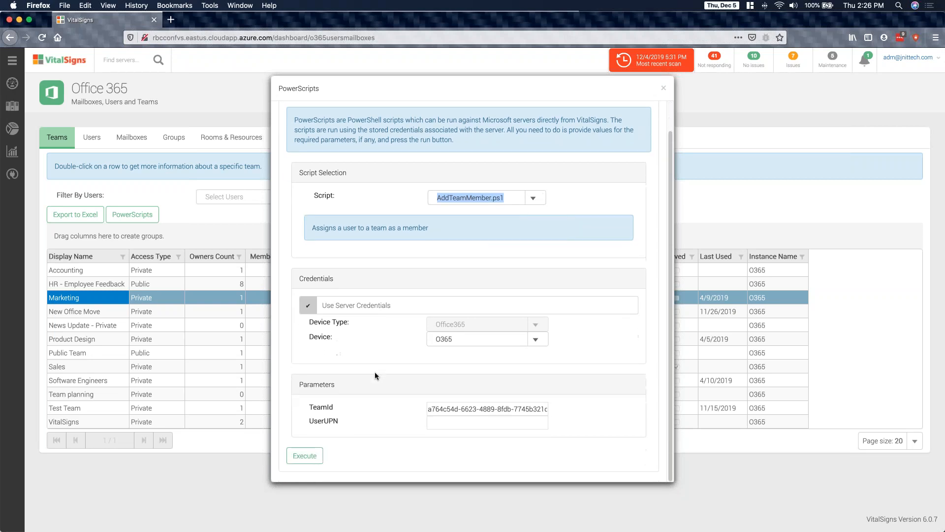
left_click(462, 422)
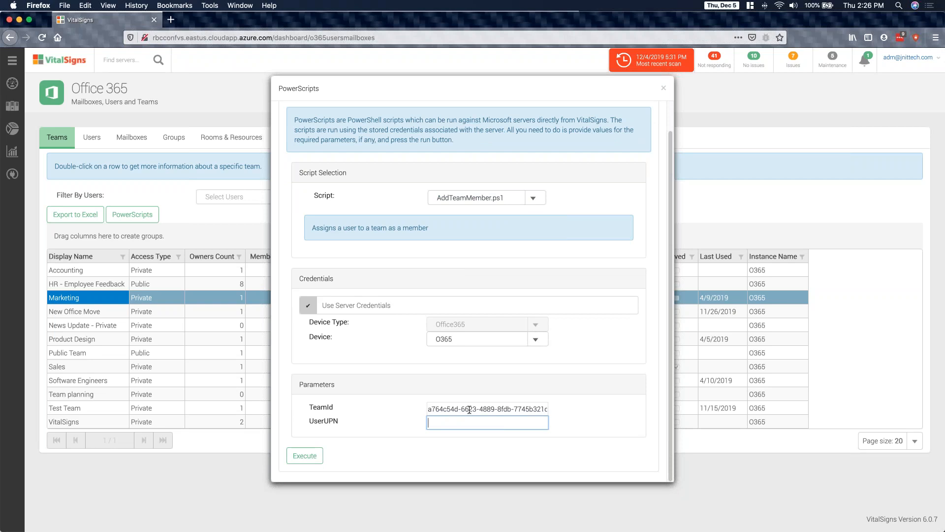
left_click(443, 409)
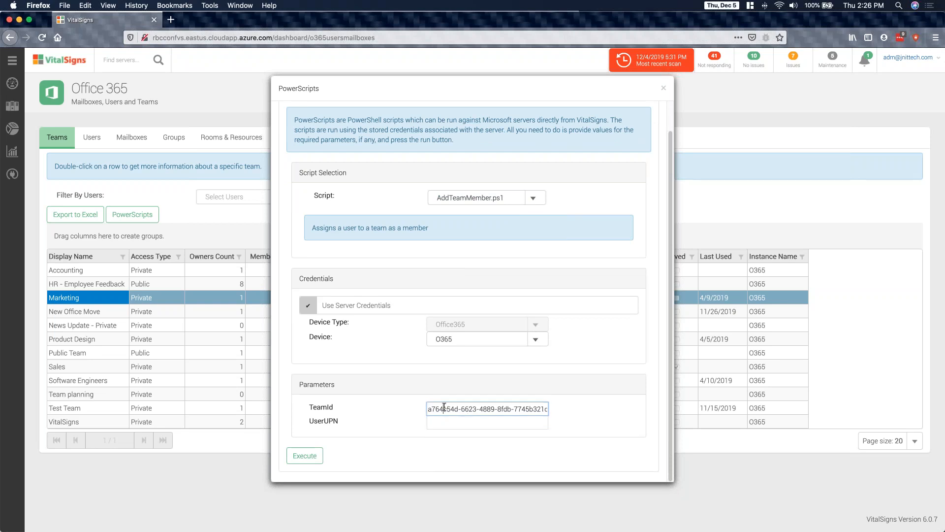
left_click(491, 422)
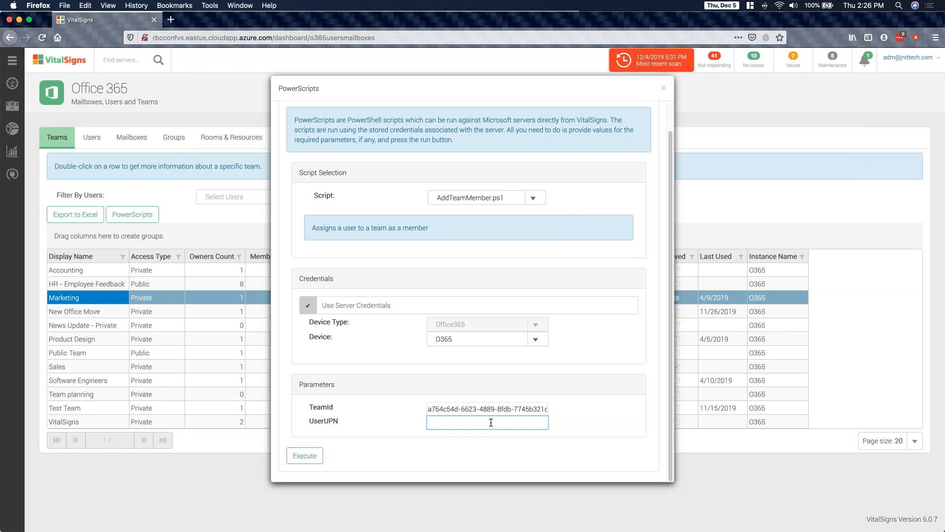
left_click(306, 457)
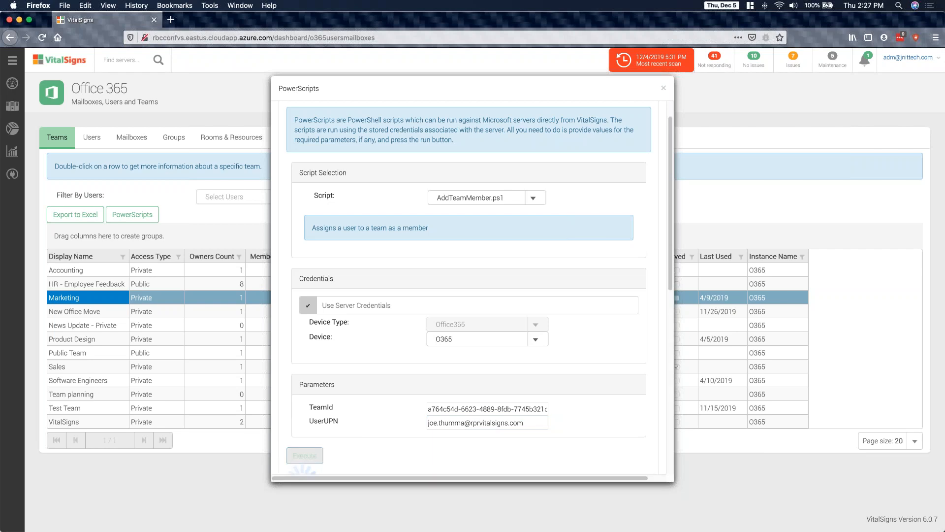
scroll(555, 395, "down", 3)
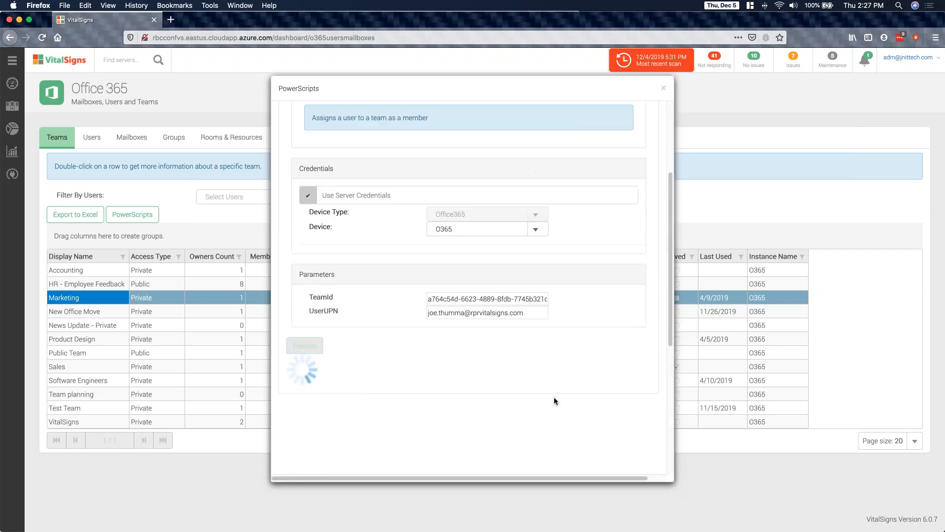
scroll(553, 397, "up", 2)
scroll(554, 397, "down", 1)
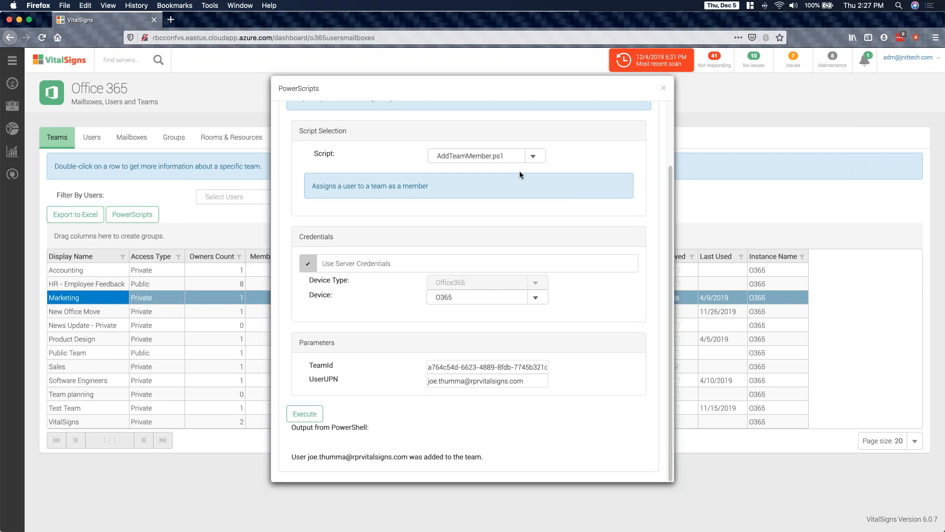
- Select the GetTeamSettings.ps1 script and execute it for the Marketing team
left_click(539, 156)
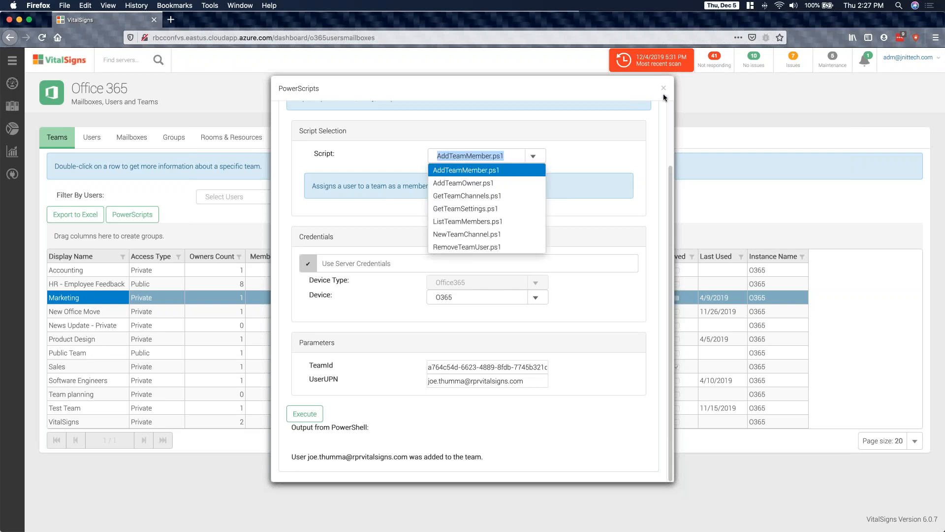
left_click(472, 208)
left_click(304, 414)
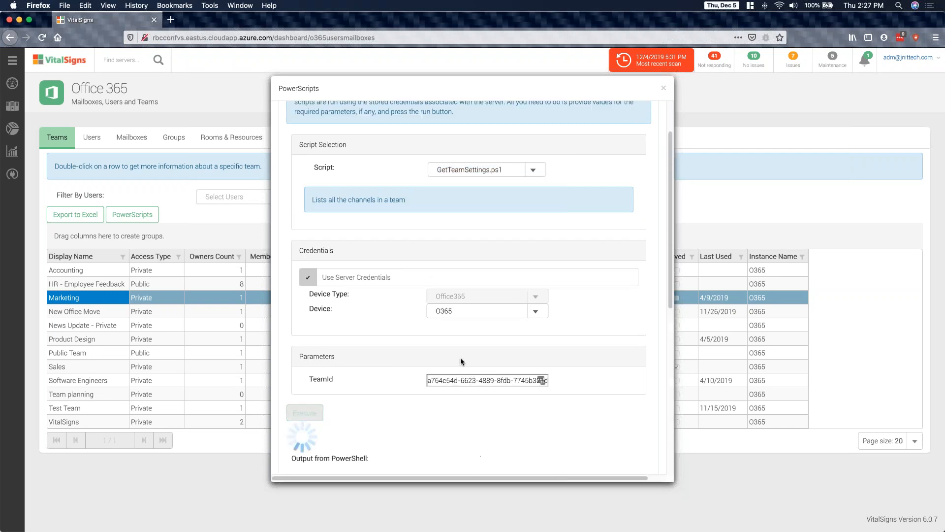
scroll(461, 361, "down", 3)
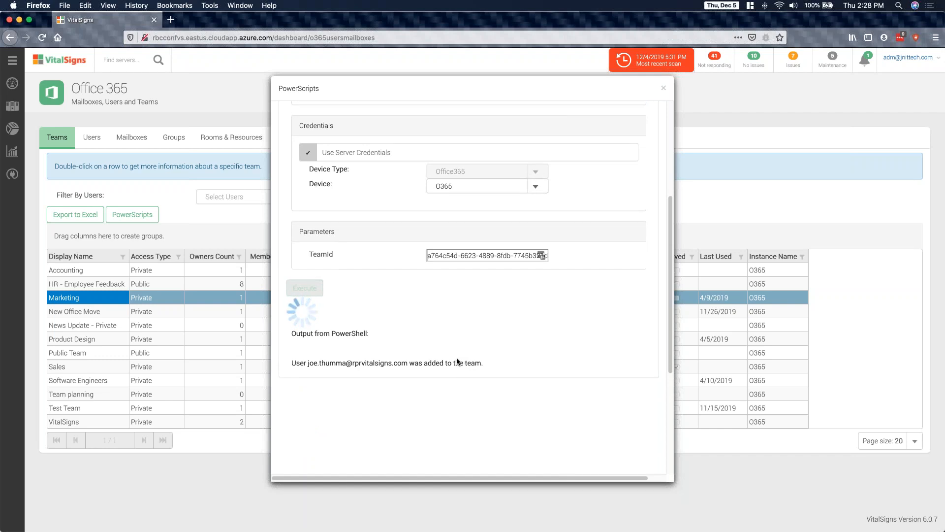
scroll(458, 361, "up", 1)
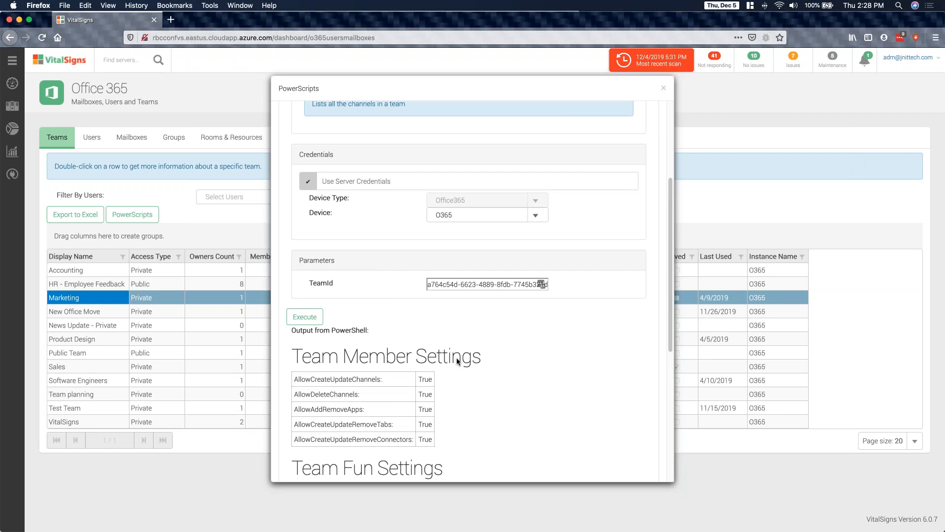
- Review the Marketing team's member, fun, guest and messaging settings in the PowerShell output, and close PowerScripts
scroll(413, 364, "down", 1)
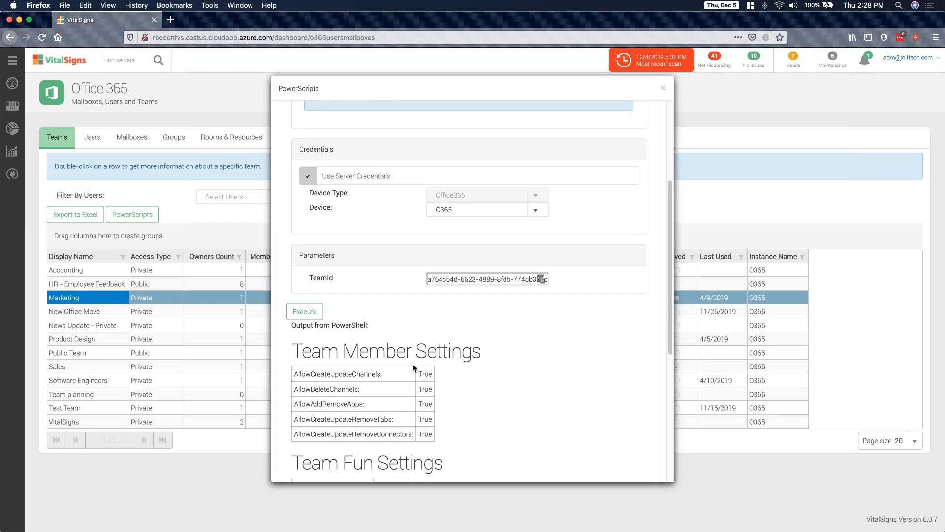
scroll(412, 367, "down", 2)
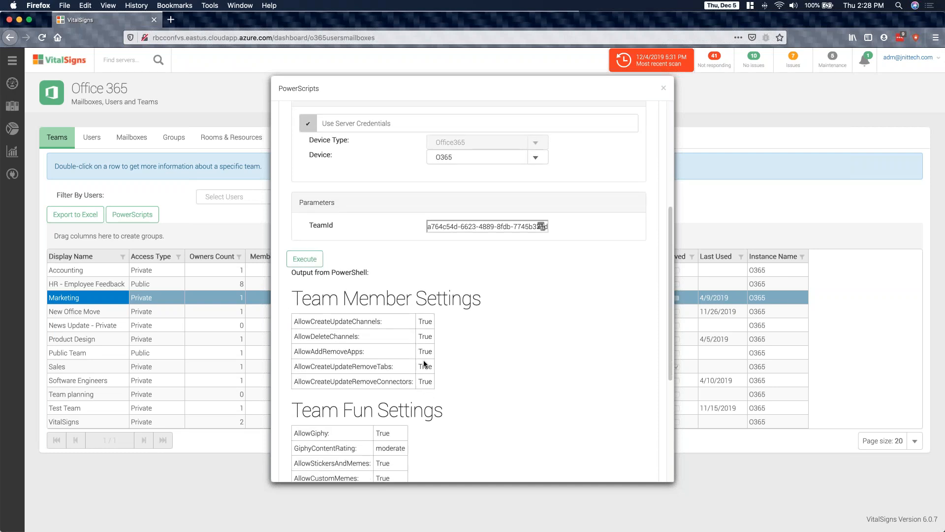
scroll(423, 360, "down", 5)
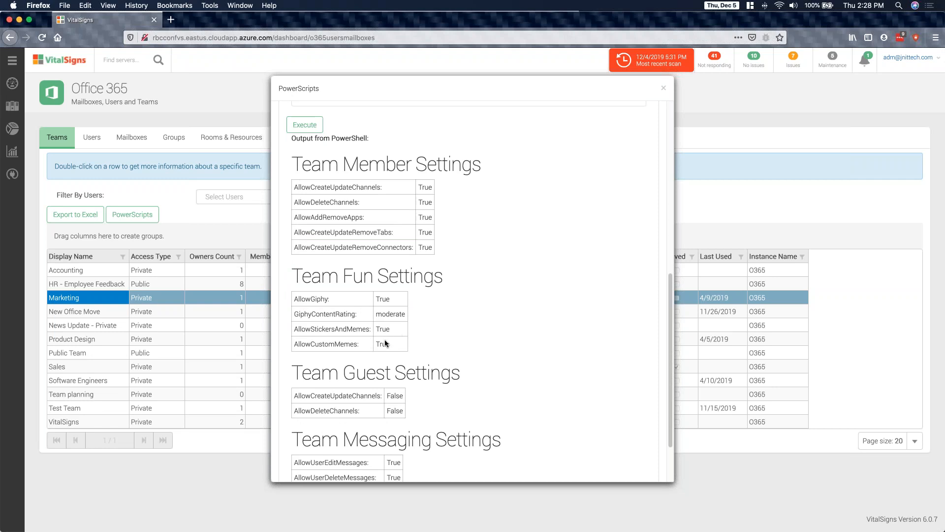
scroll(378, 371, "down", 3)
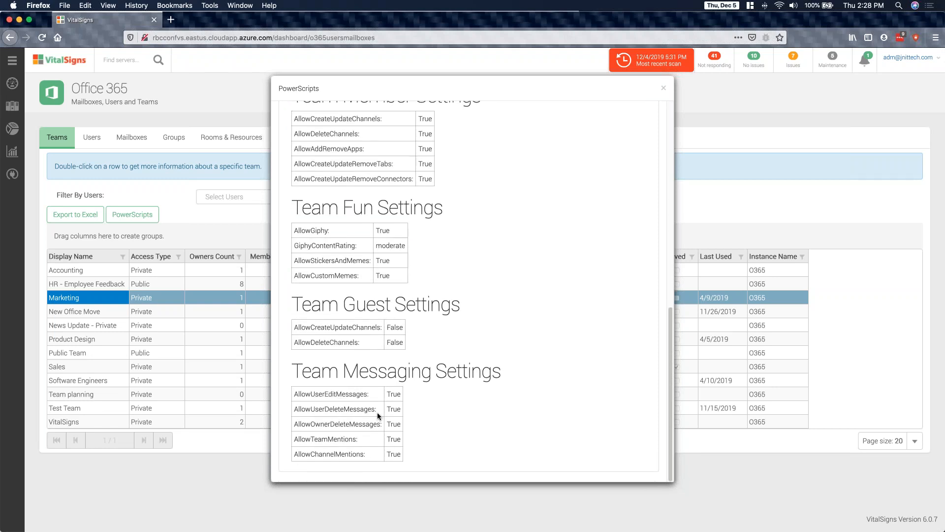
scroll(377, 412, "up", 10)
scroll(658, 113, "down", 3)
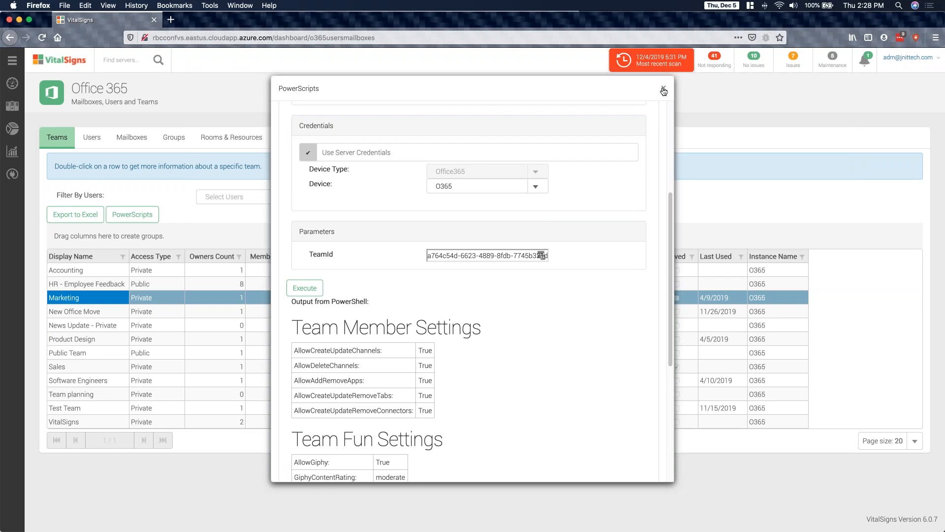
left_click(663, 91)
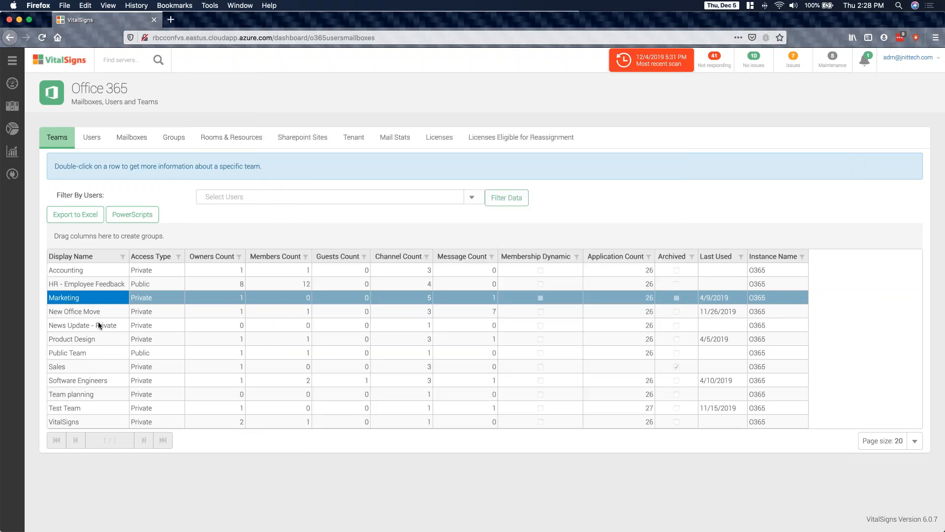
left_click(94, 344)
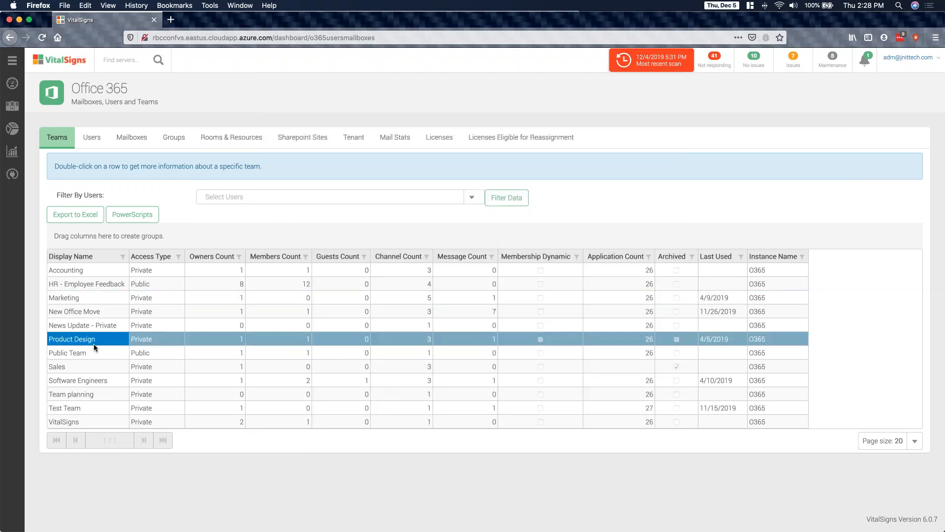
left_click(88, 369)
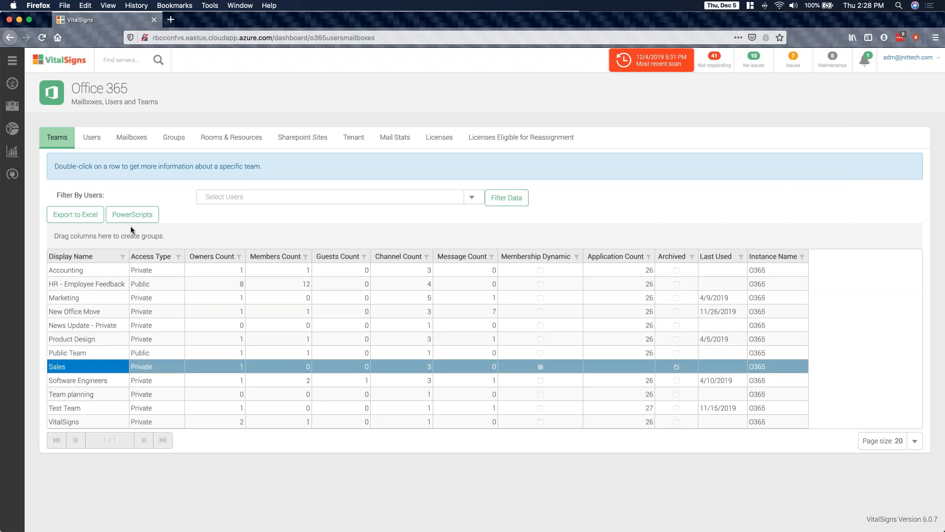
- In the Users list, open PowerScripts for the user in Executive Officer Bureau, Operations Staff Section, and select UpdateUserSettings.ps1
left_click(100, 140)
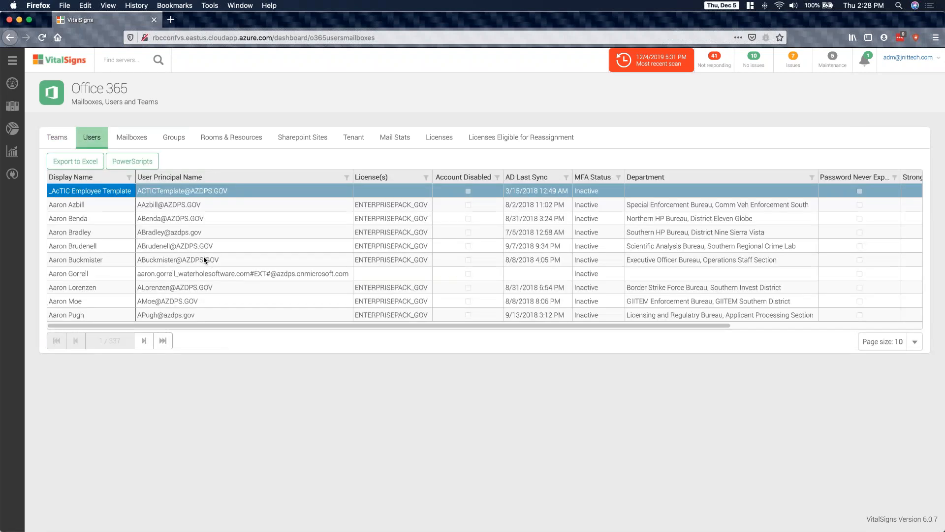
left_click(204, 259)
left_click(134, 163)
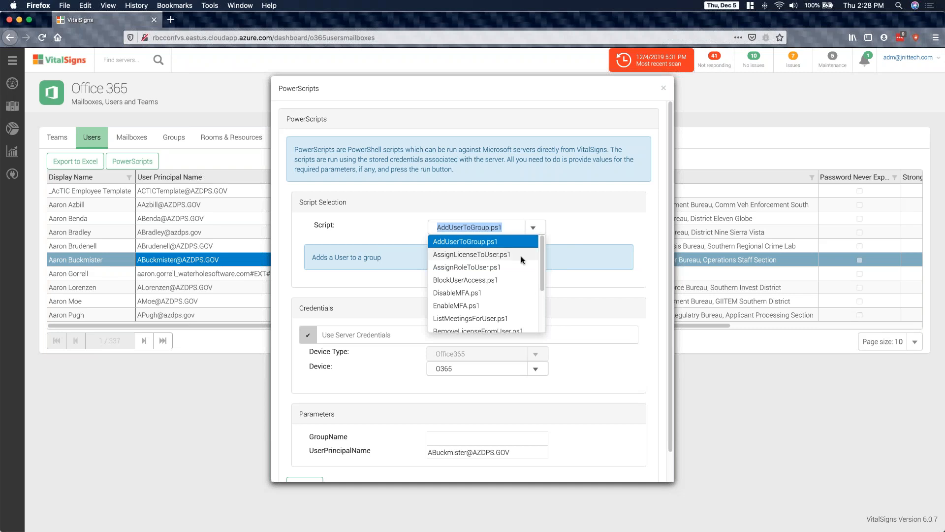
left_click_drag(541, 274, 540, 279)
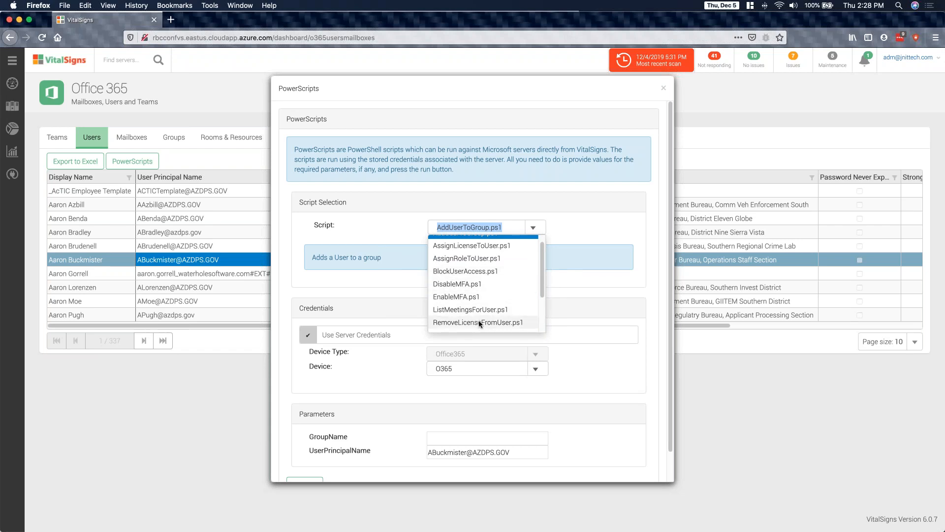
scroll(478, 320, "down", 3)
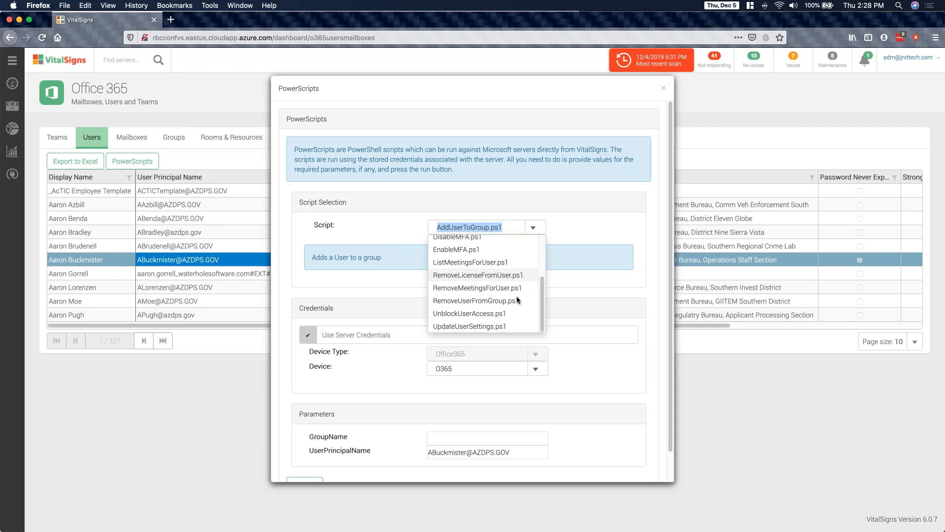
left_click(472, 326)
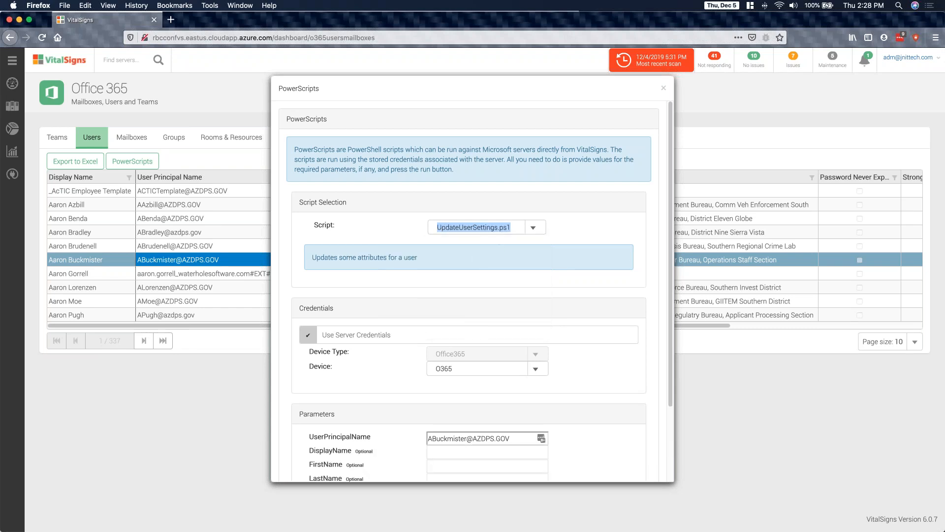
- Examine the UpdateUserSettings.ps1 parameters and the available user scripts, and close PowerScripts without executing
scroll(548, 320, "down", 4)
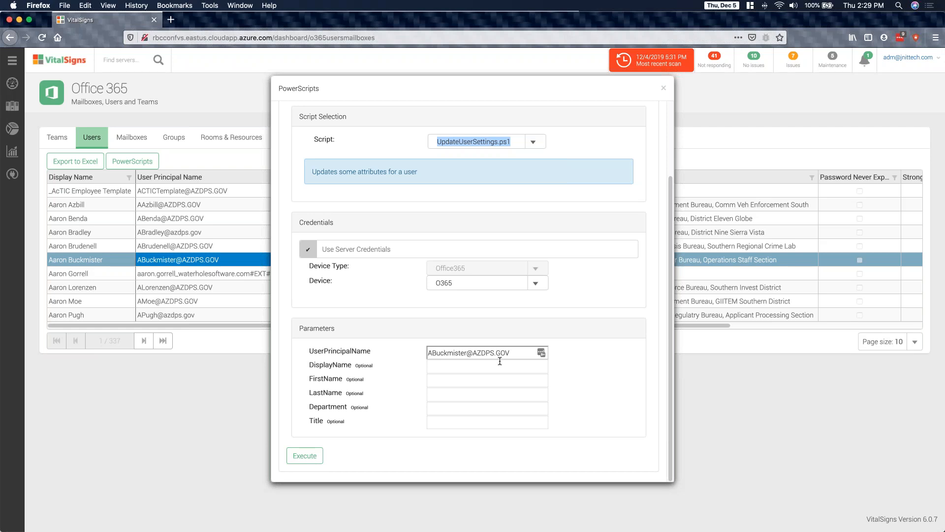
left_click(454, 424)
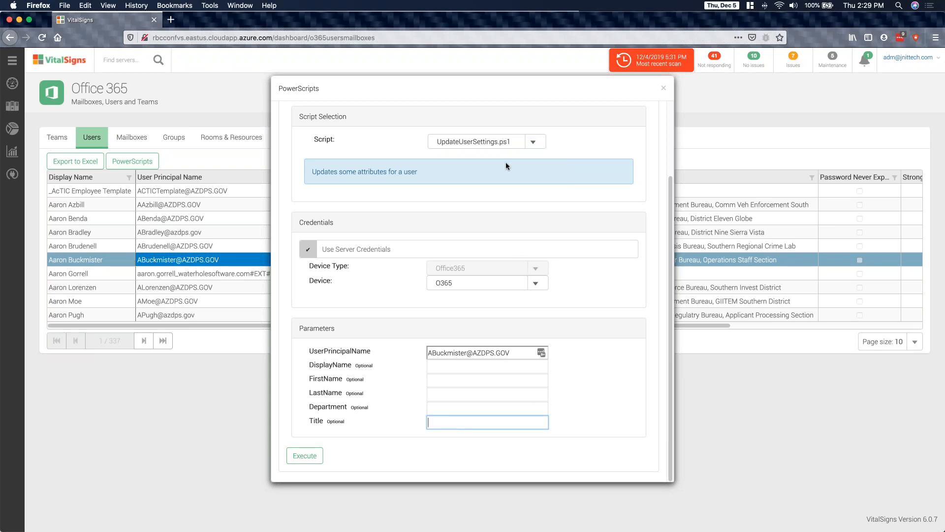
left_click(527, 141)
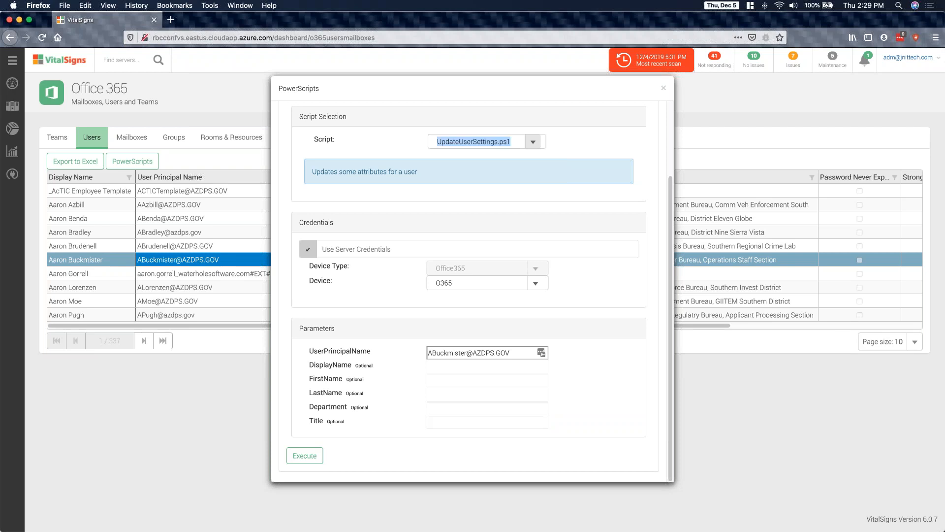
left_click(665, 89)
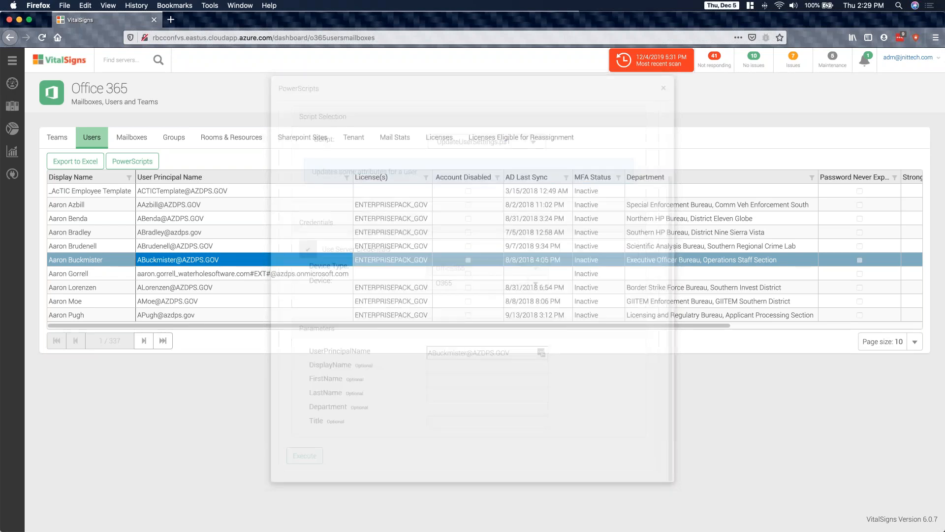
- In Mailboxes, open PowerScripts for the 17-Mile Shared mailbox, look through the available mailbox scripts, and close the dialog without executing
left_click(144, 135)
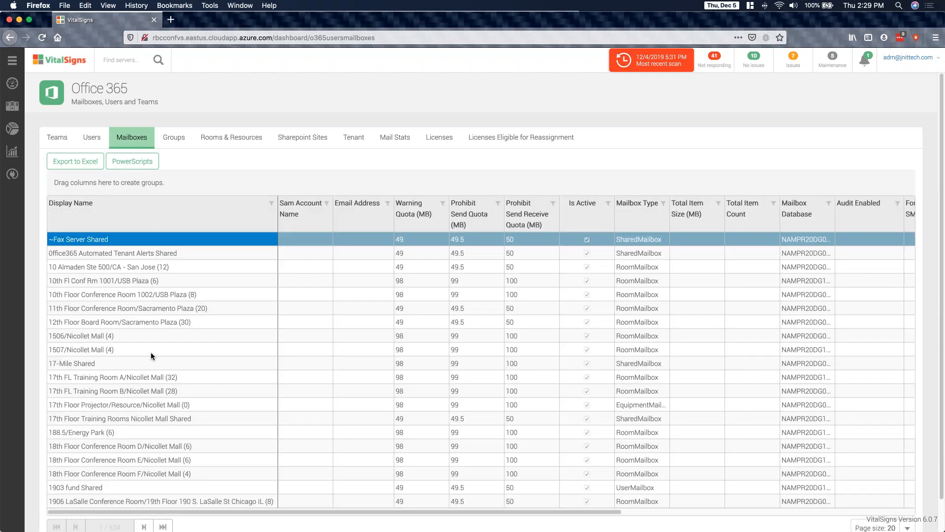
left_click(151, 351)
left_click(145, 364)
left_click(136, 164)
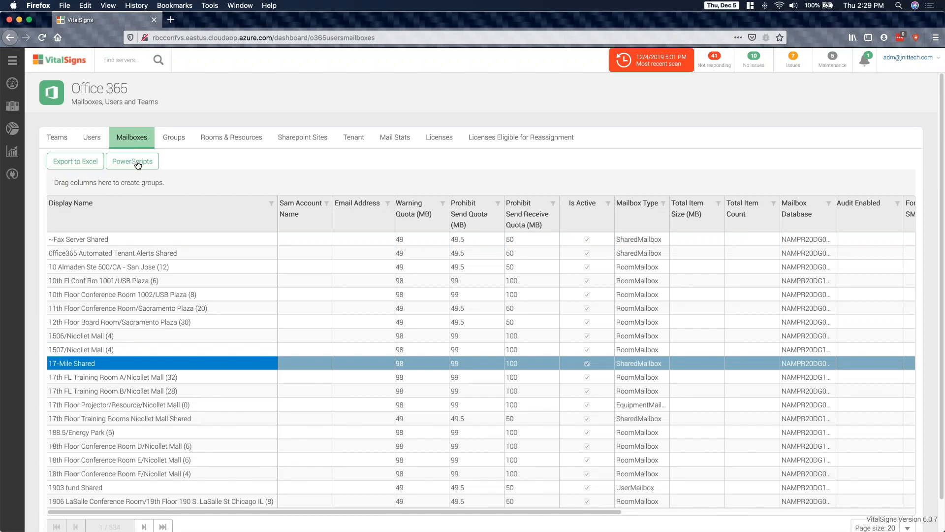
left_click(533, 229)
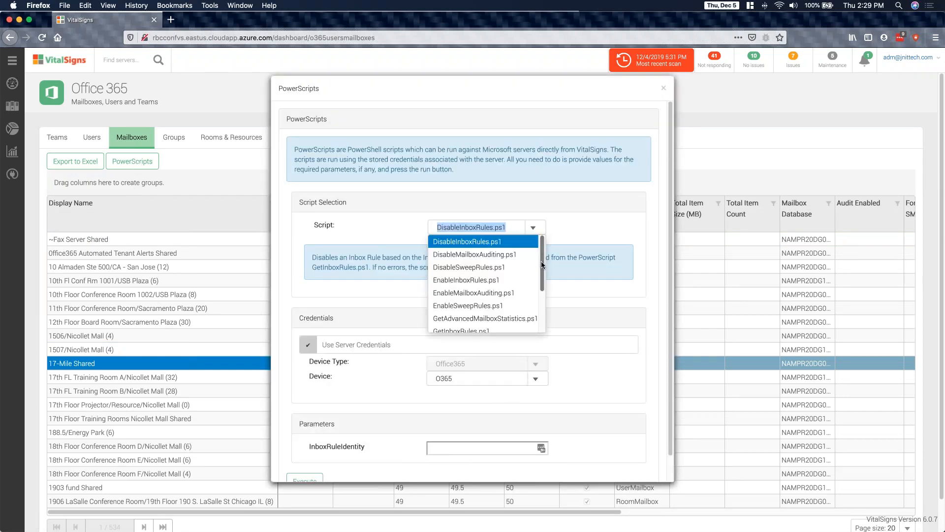
left_click_drag(541, 261, 535, 318)
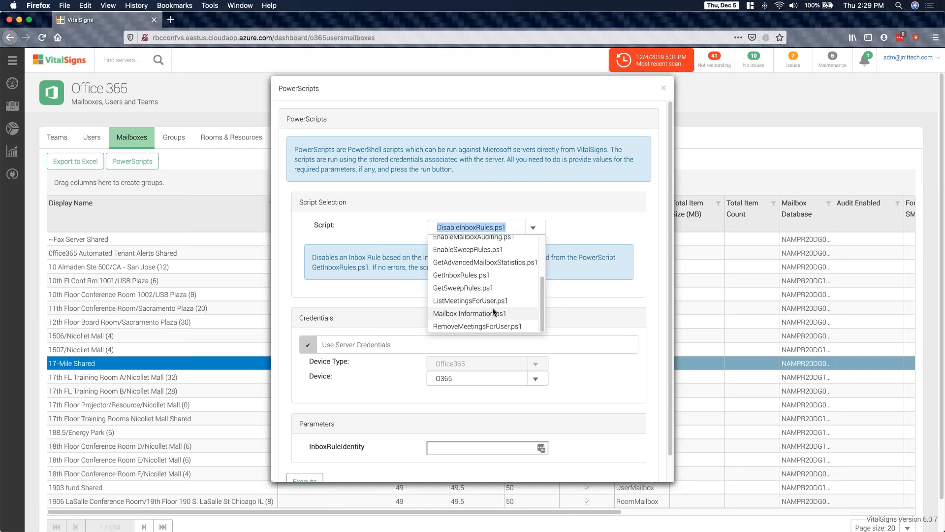
left_click(622, 189)
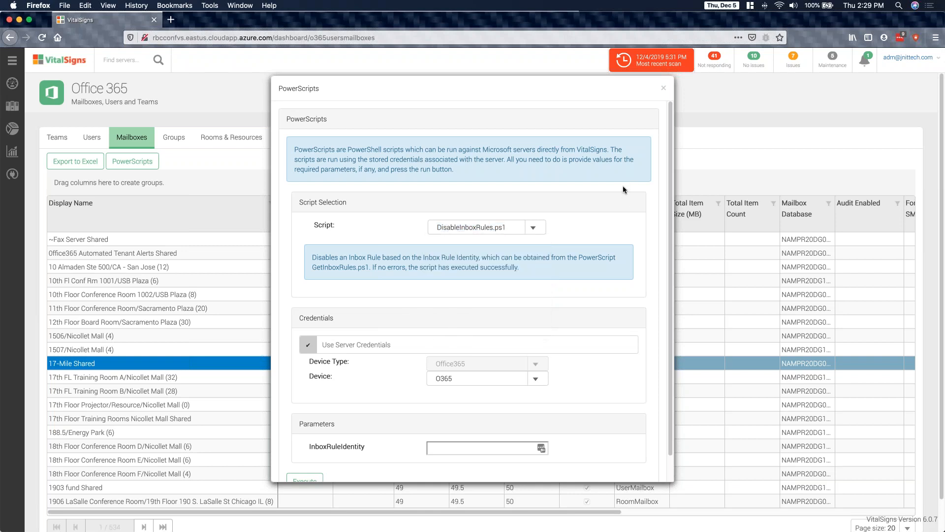
left_click(664, 90)
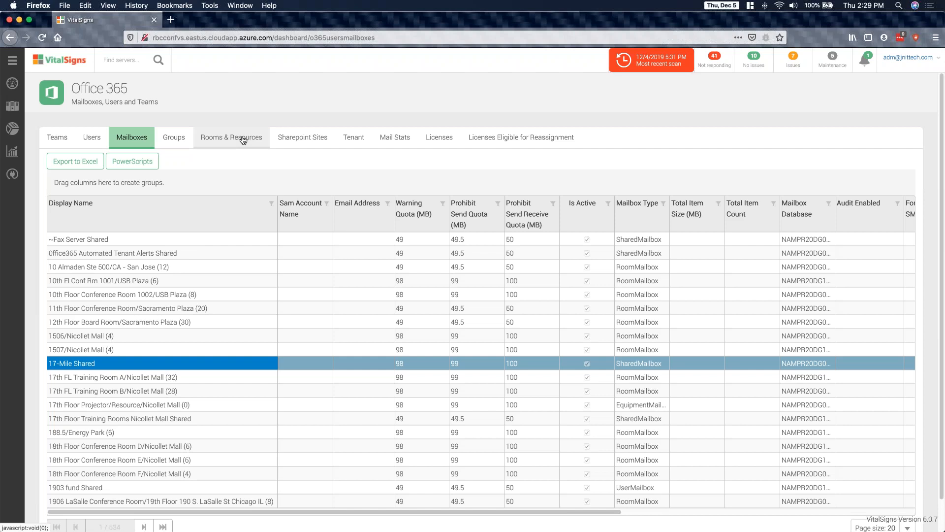
- In Groups, open PowerScripts for group 5986, view the available group scripts, and close the dialog without executing
left_click(175, 139)
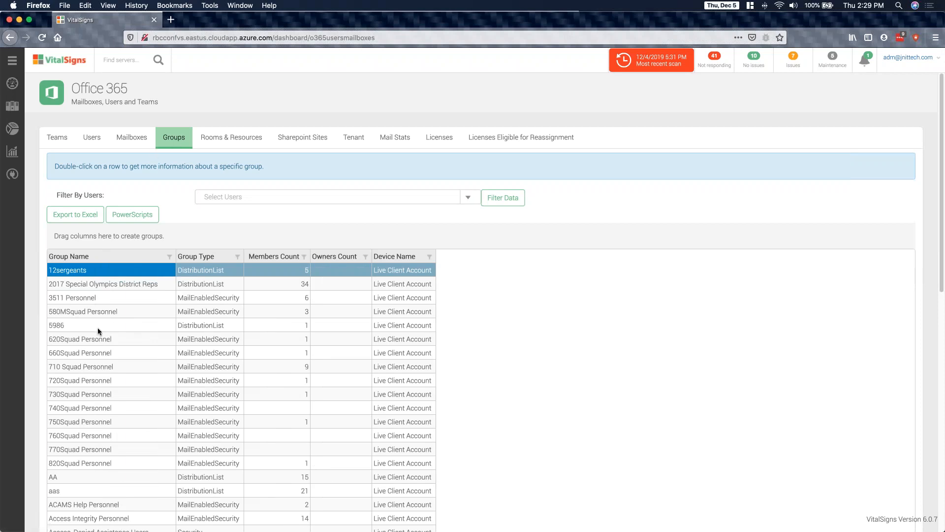
left_click(96, 326)
left_click(130, 219)
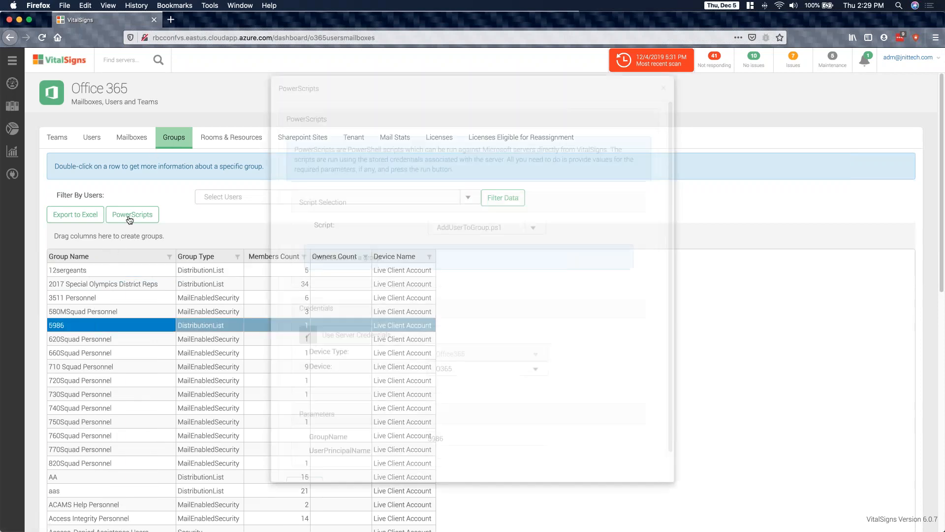
left_click(532, 228)
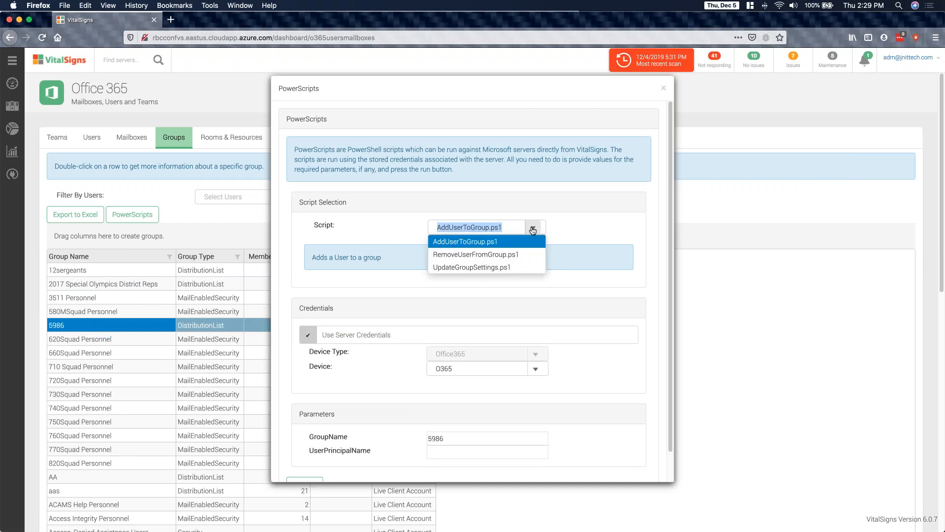
left_click(664, 90)
left_click(664, 89)
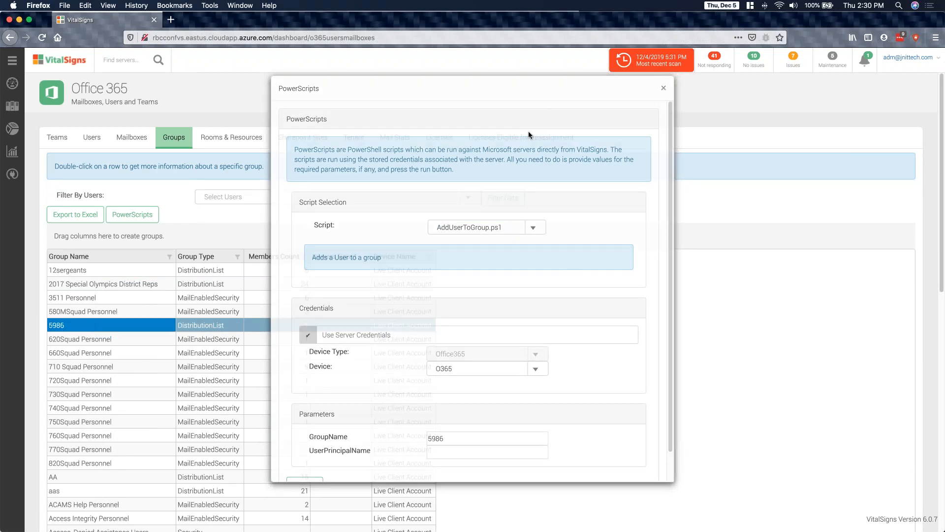
- In Rooms & Resources, open PowerScripts for Texas Conference Room and select ListMeetingsForUser.ps1 to check its parameters
left_click(219, 136)
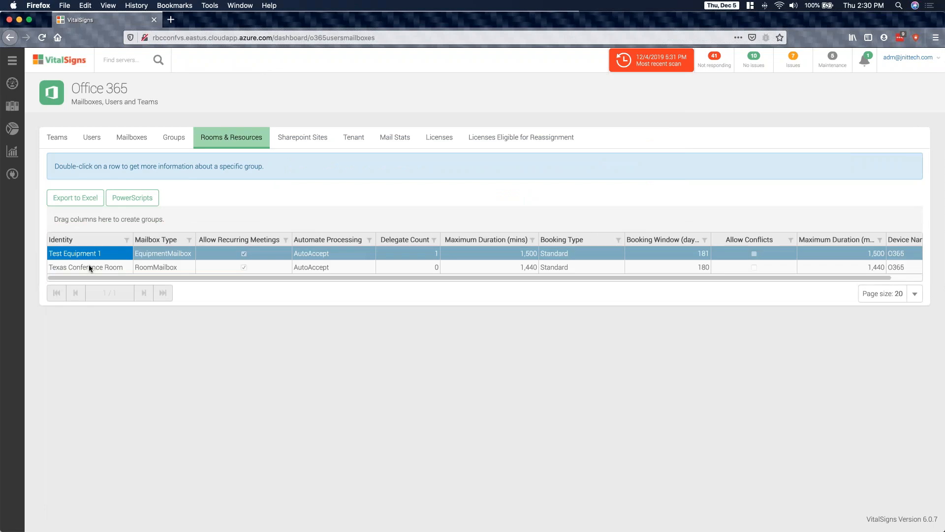
left_click(132, 198)
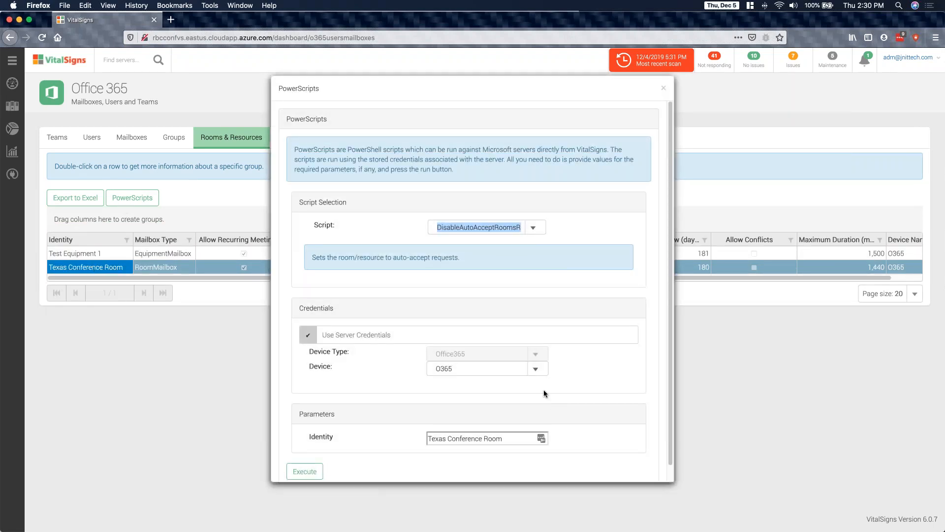
left_click(535, 228)
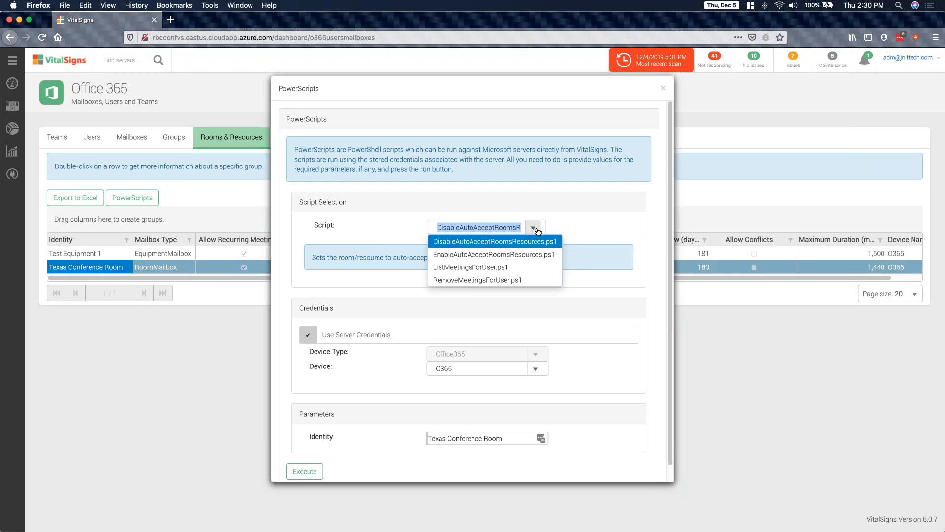
left_click(490, 267)
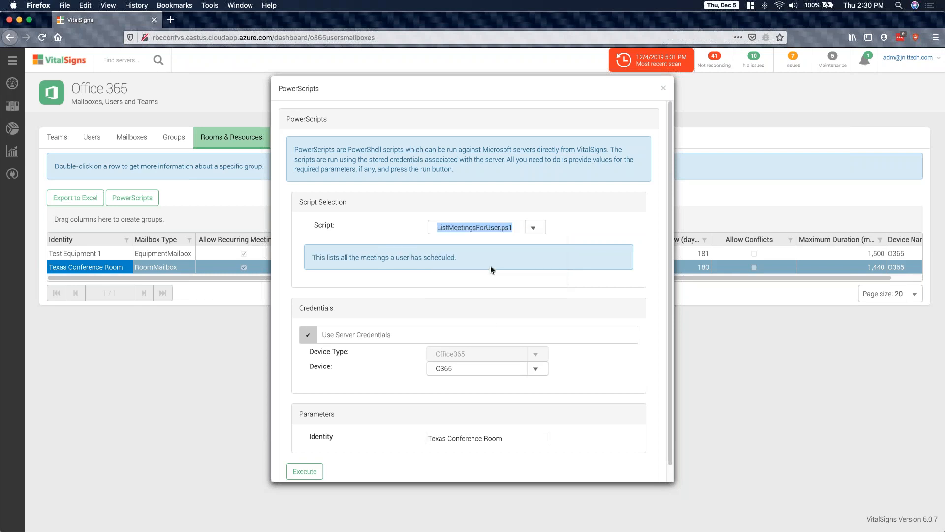
scroll(499, 424, "down", 2)
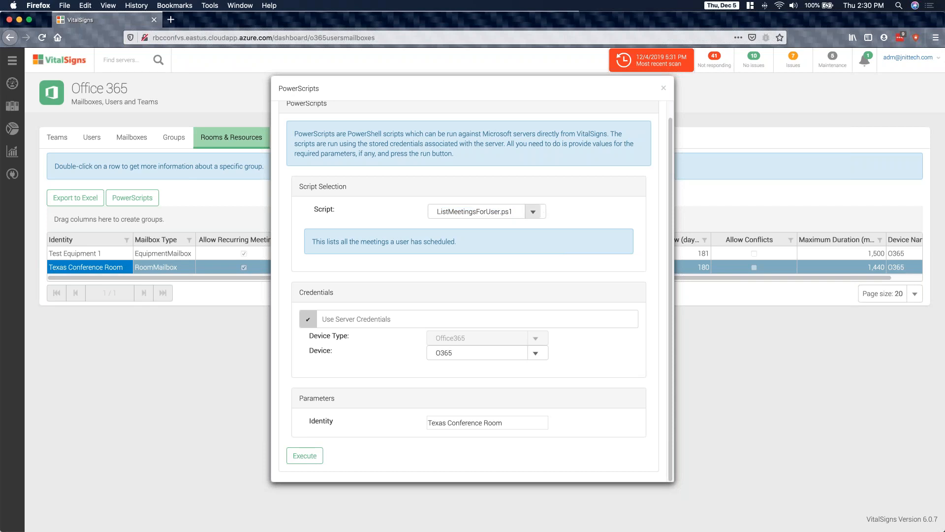
- Switch the script to RemoveMeetingsForUser.ps1, check its UserPrincipalName parameter, and close PowerScripts without executing
left_click(533, 212)
left_click(501, 264)
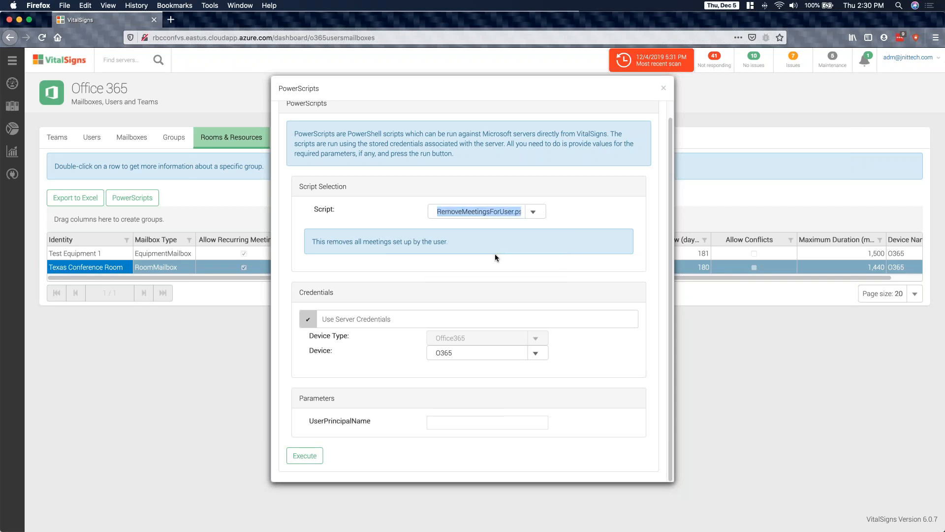
left_click(446, 426)
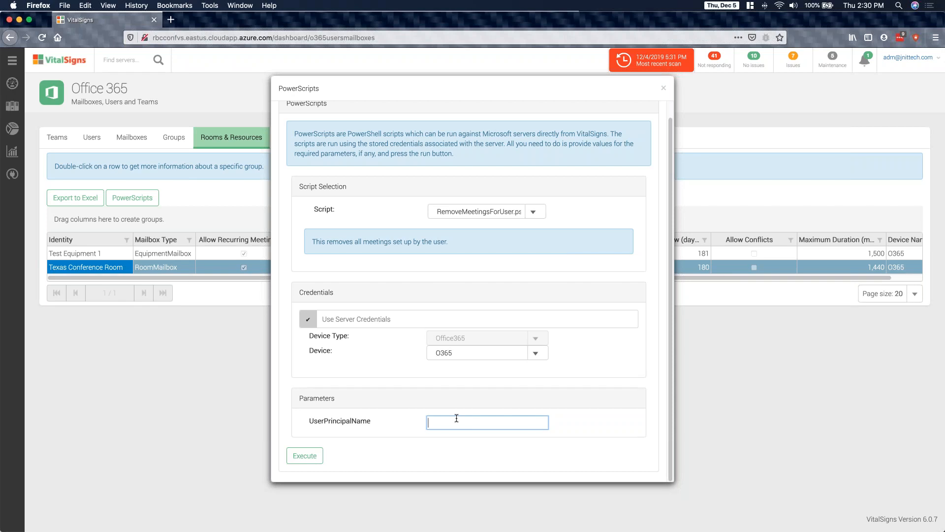
left_click(664, 89)
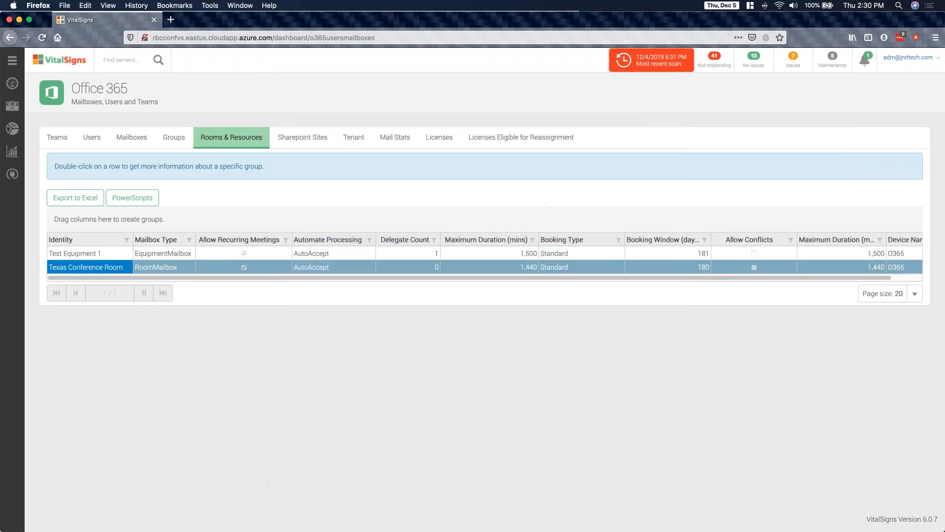
- In Sharepoint Sites, open PowerScripts for the Customer Feedback site, view the GetAllSites.ps1 script, and close the dialog
left_click(313, 143)
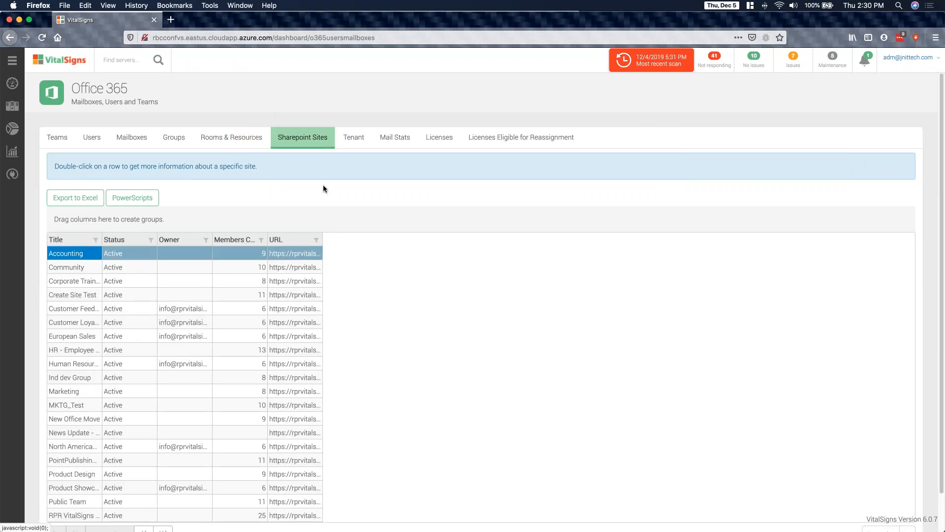
left_click(70, 308)
left_click(113, 206)
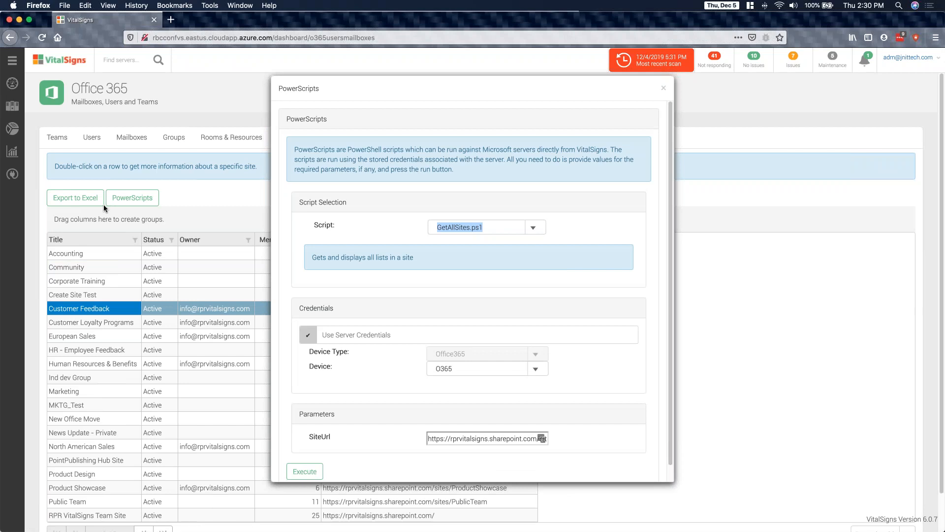
left_click(103, 205)
- View the scripts available for the Office 365 tenant and select GetSiteSharingRules.ps1
left_click(352, 138)
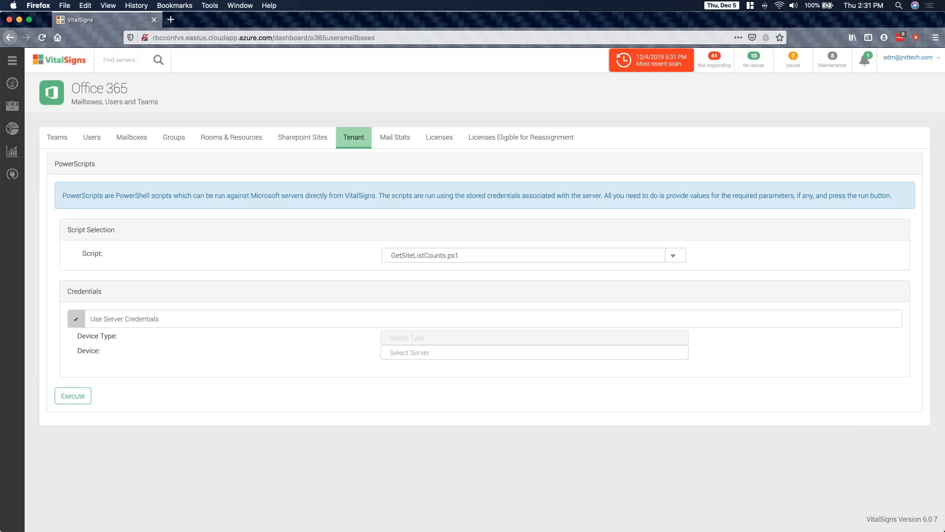
left_click(683, 259)
left_click(679, 259)
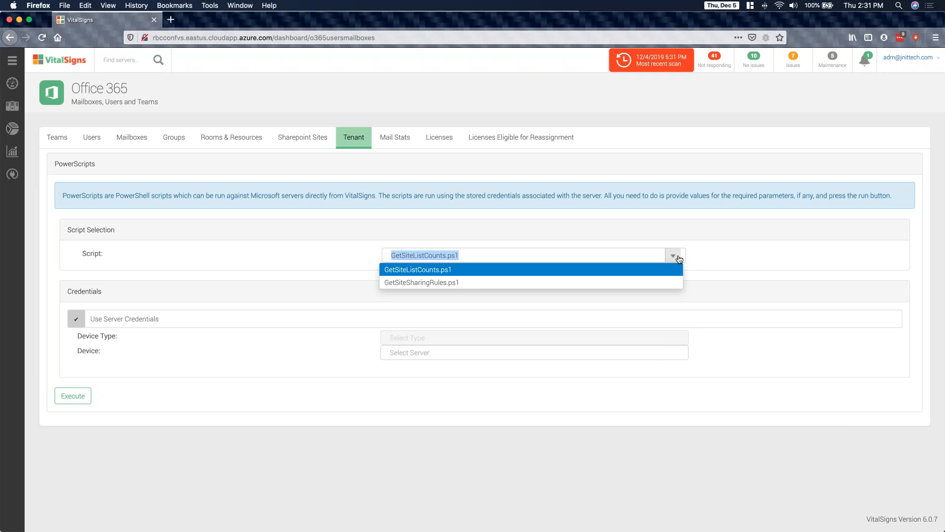
left_click(435, 282)
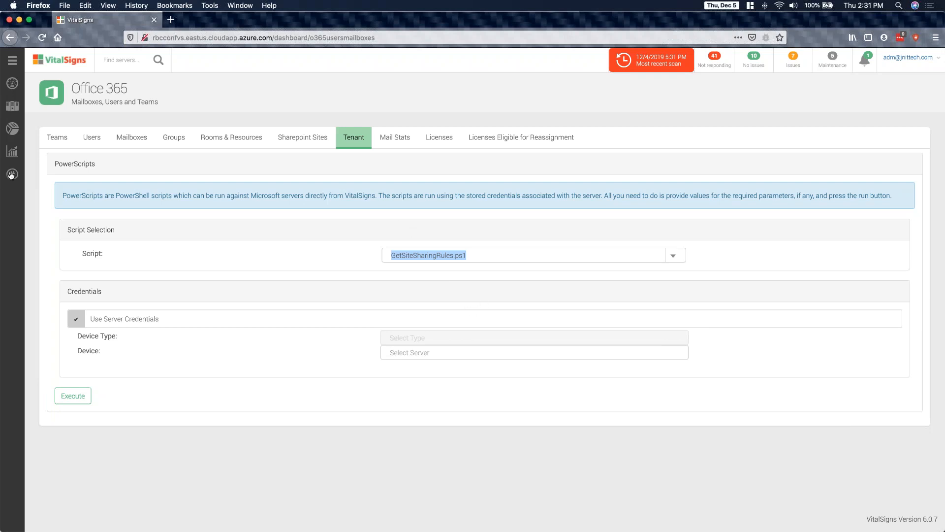
- Open the Azure dashboard under Key Metrics and look over its account list and resource categories
mouse_move(7, 128)
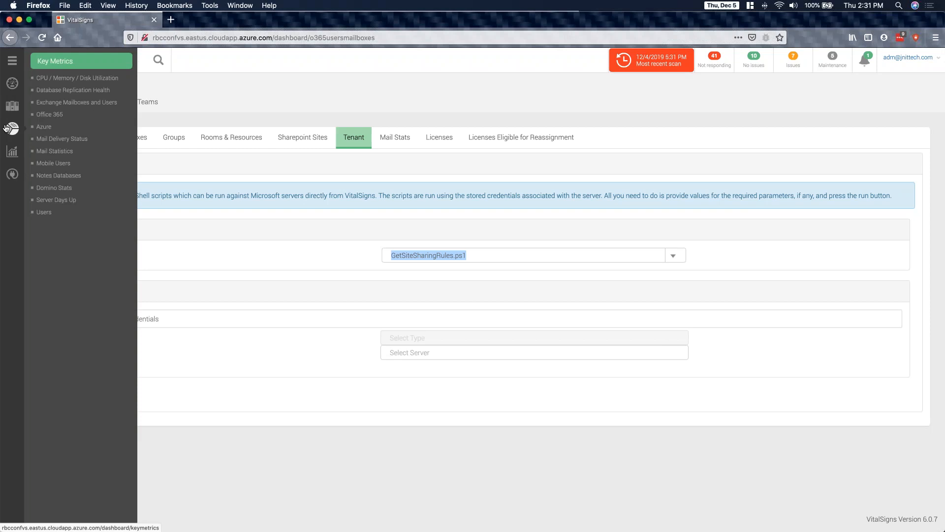
left_click(43, 127)
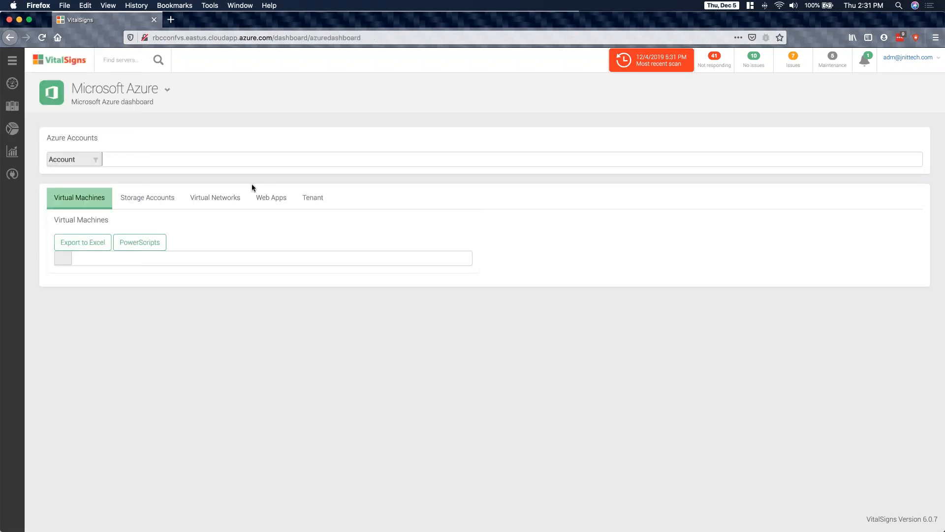
left_click(97, 160)
left_click(257, 146)
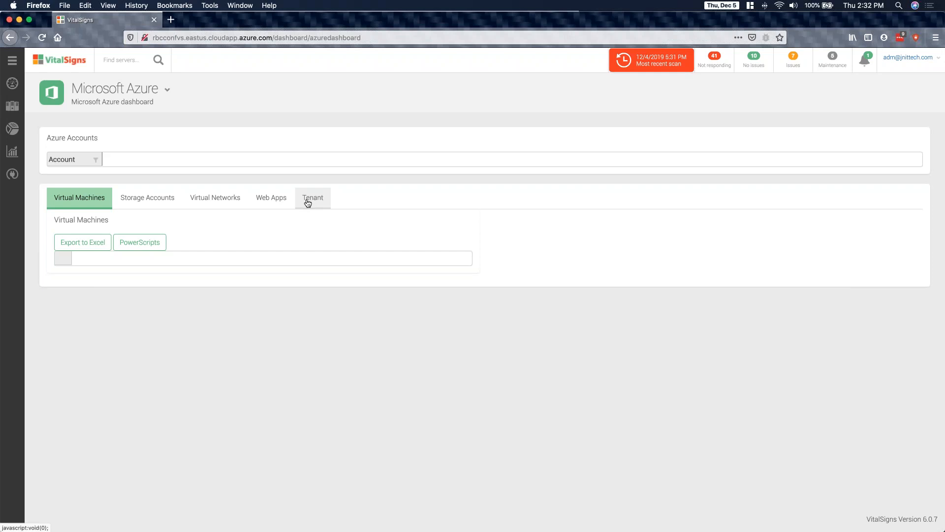
- Open PowerScript Settings in the Configurator and reload the page to load the audit log
mouse_move(17, 131)
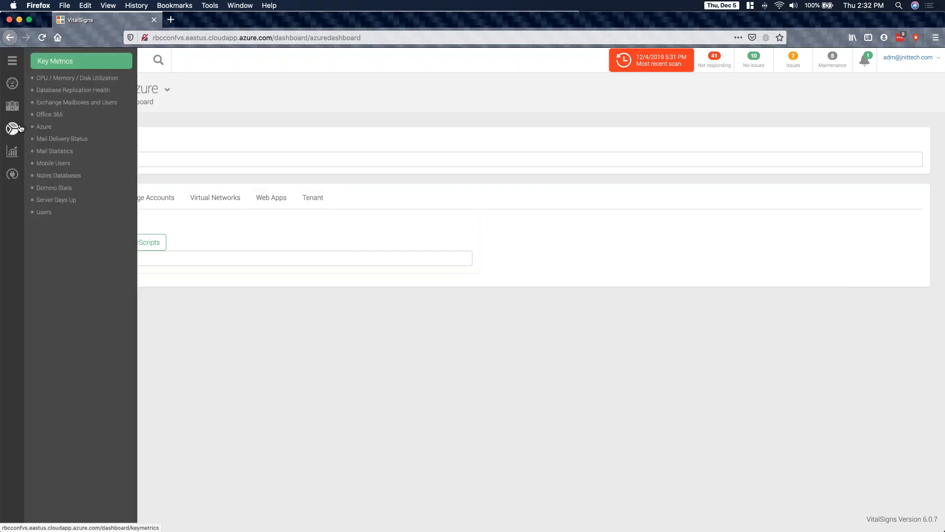
mouse_move(10, 157)
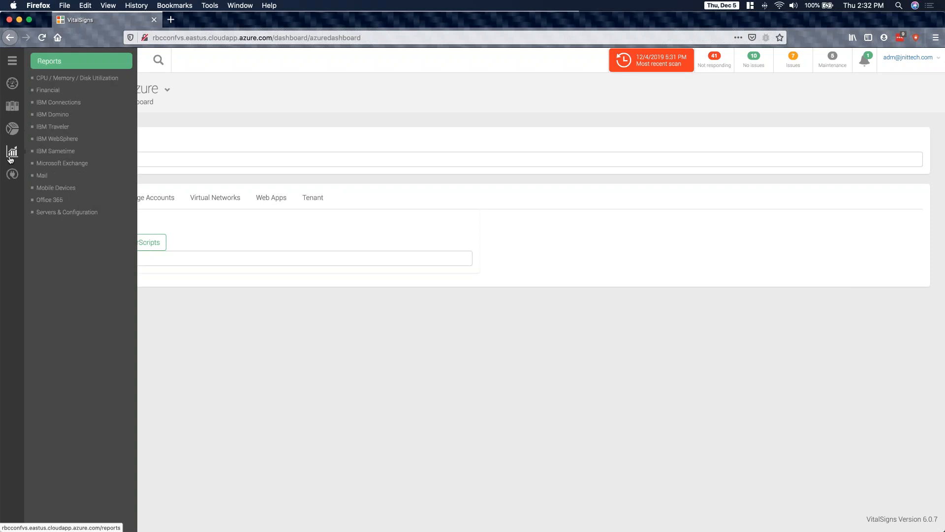
mouse_move(12, 174)
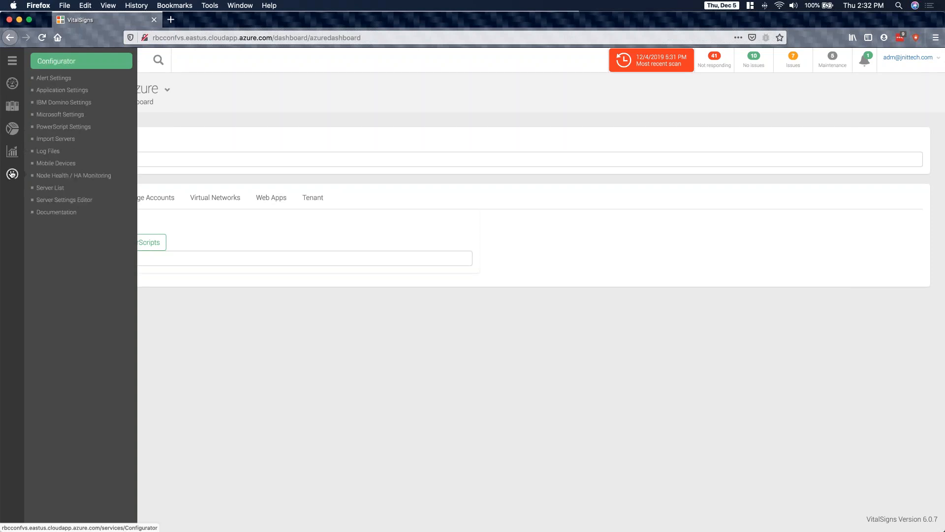
left_click(79, 127)
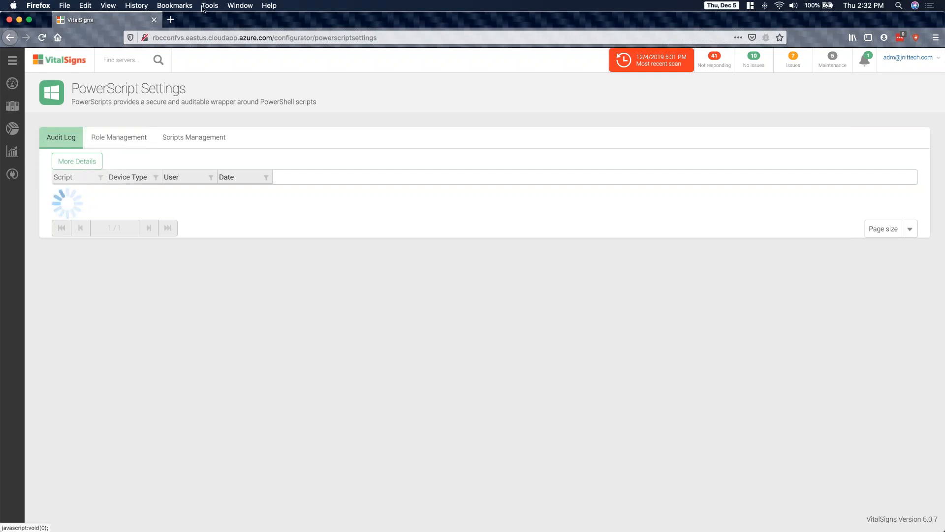
left_click(43, 38)
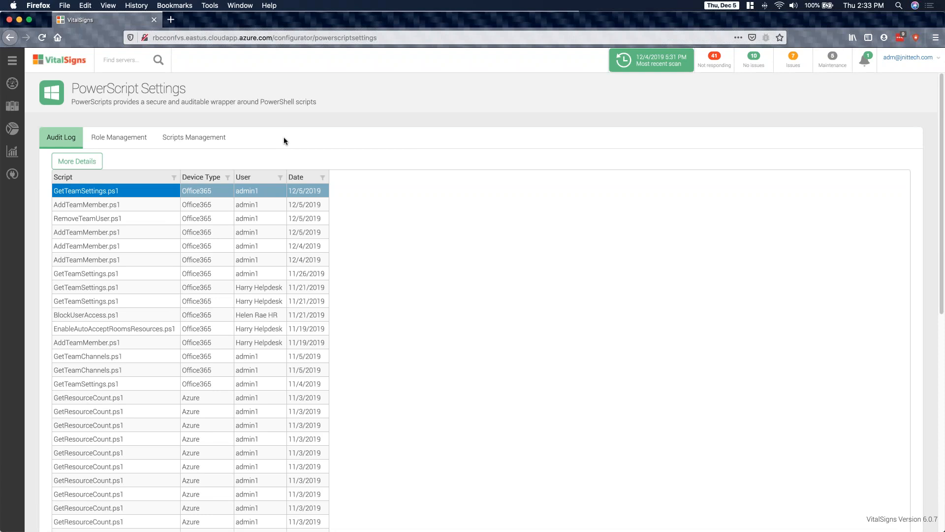
- View the audit entries for the latest AddTeamMember.ps1, GetTeamSettings.ps1 and RemoveTeamUser.ps1 runs, closing each one
left_click(90, 206)
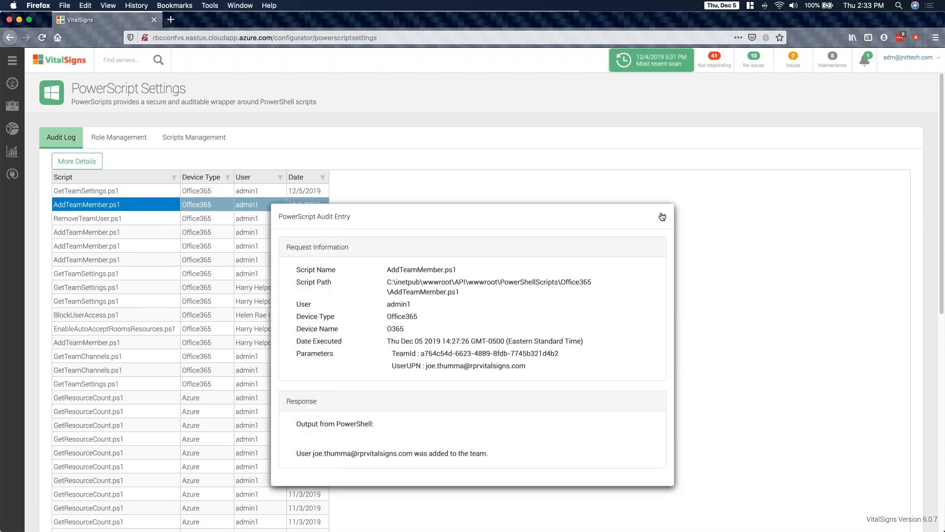
left_click(82, 191)
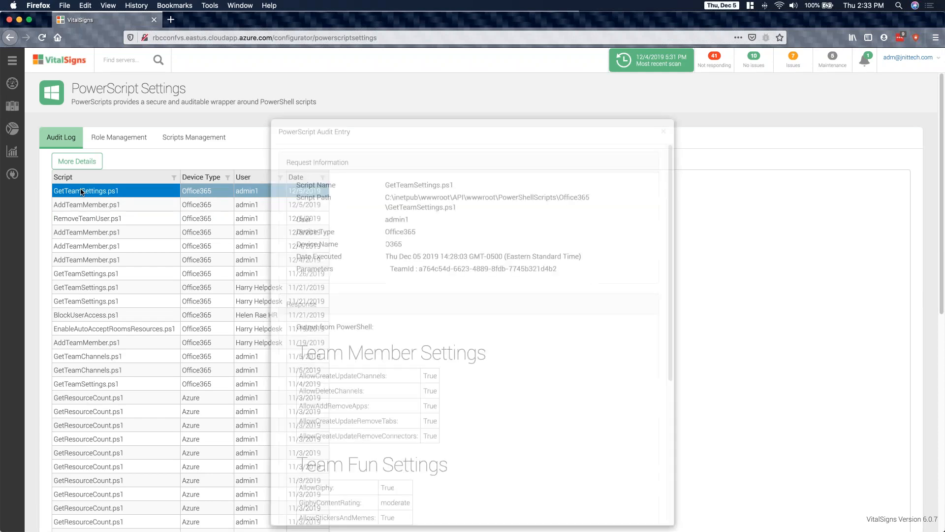
left_click(664, 133)
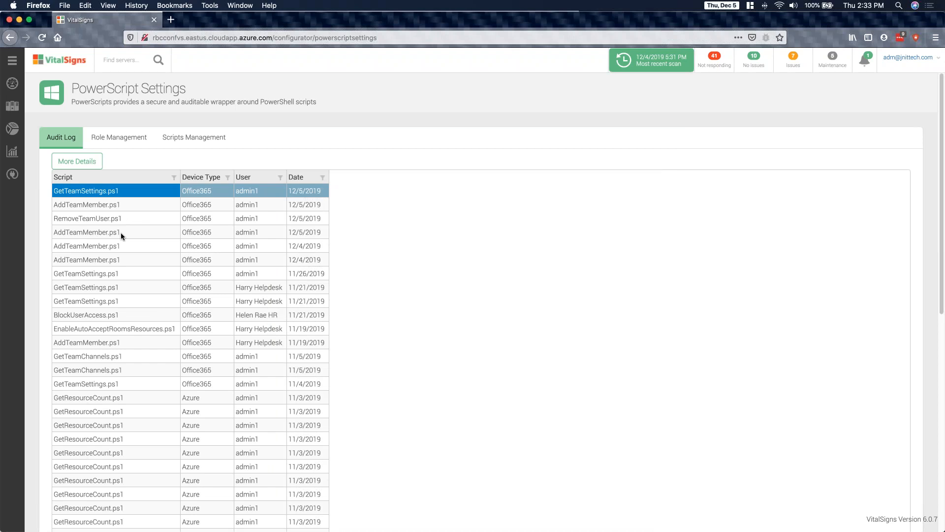
left_click(90, 221)
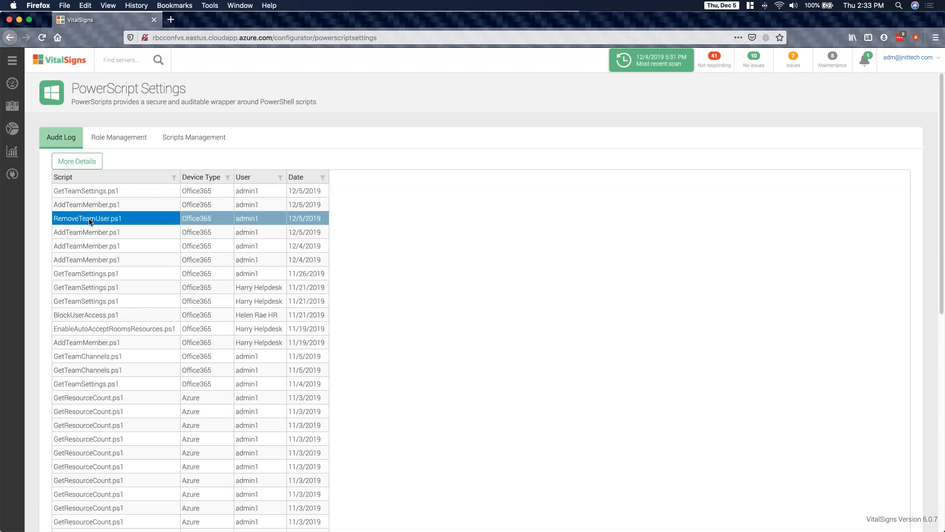
double_click(90, 221)
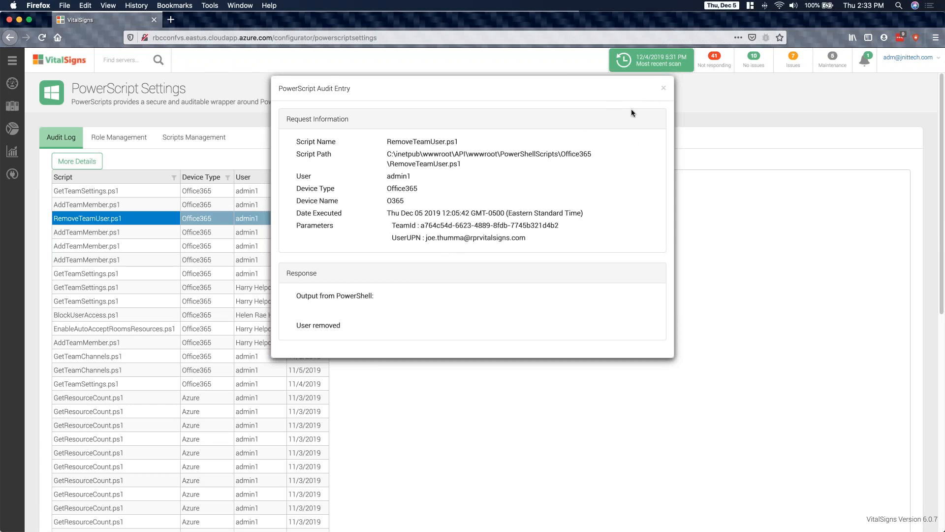
left_click(662, 91)
- Filter the audit log's User column to exclude admin1 and the second and fourth listed users
left_click(280, 178)
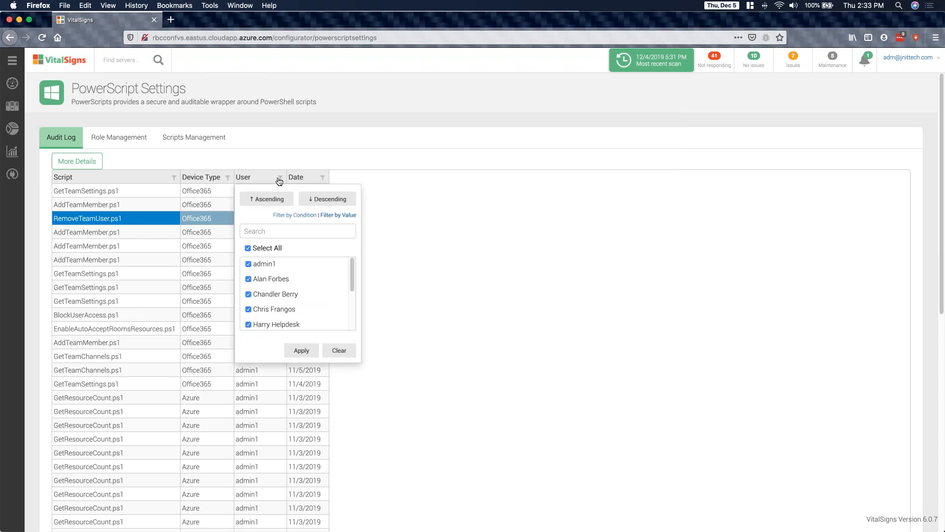
left_click(248, 264)
left_click(248, 277)
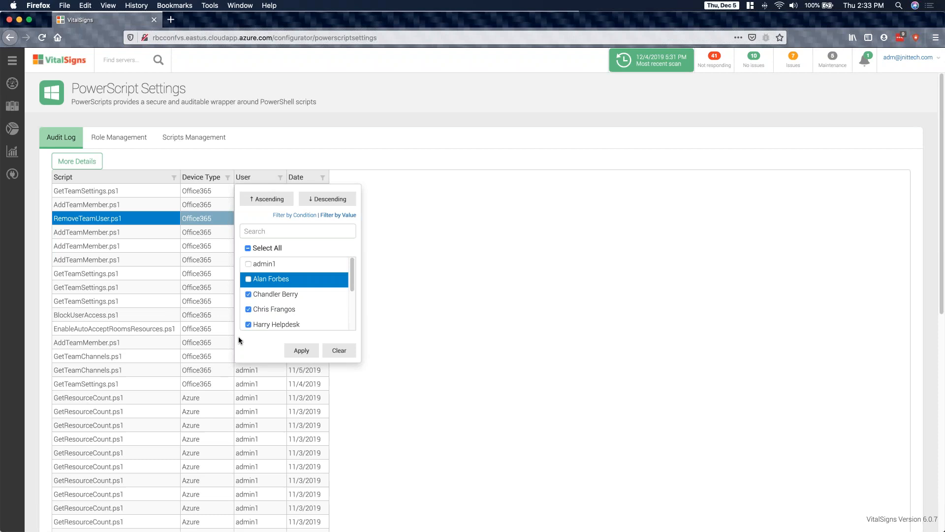
left_click(248, 309)
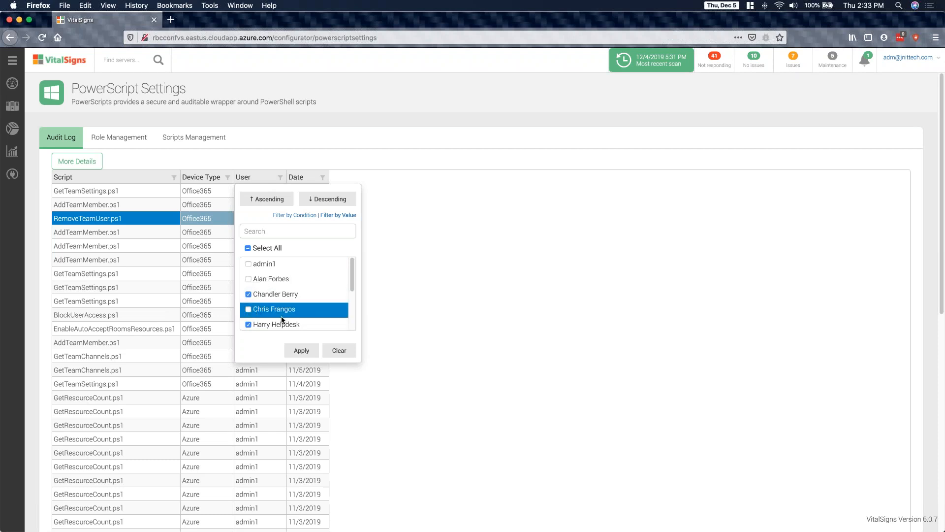
left_click(301, 350)
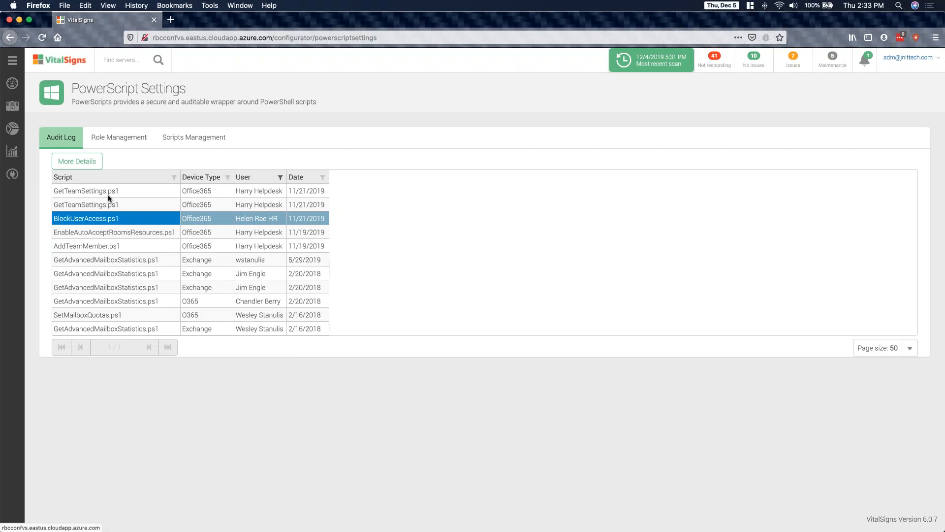
- In Role Management, view the form for adding a PowerScript role and close it without saving
left_click(111, 142)
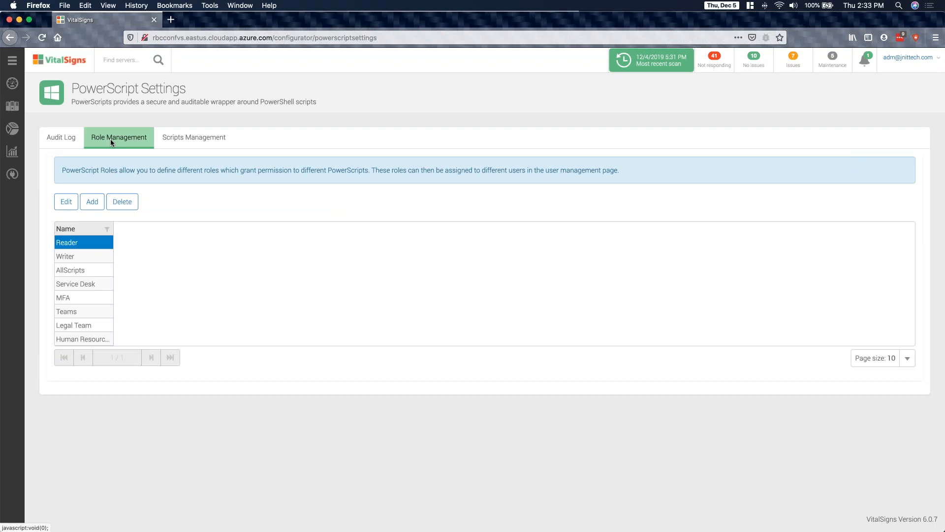
left_click(91, 203)
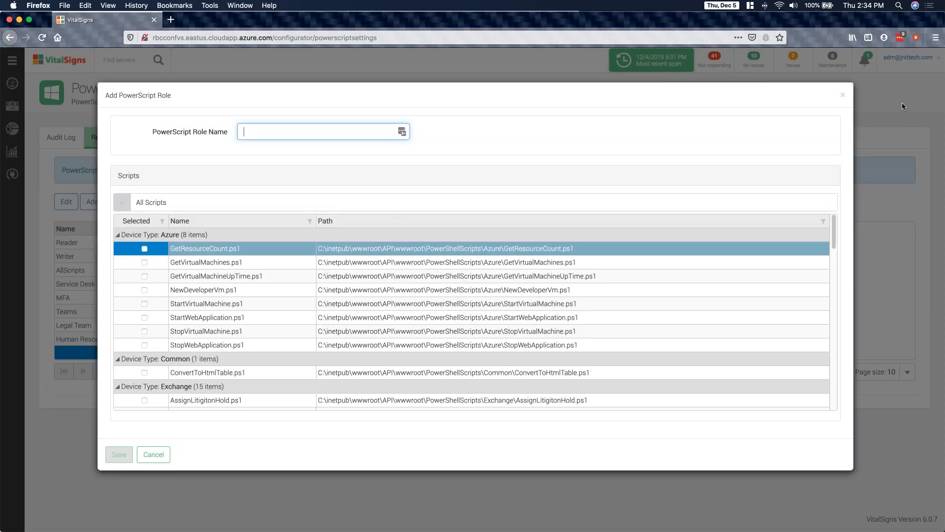
left_click(842, 98)
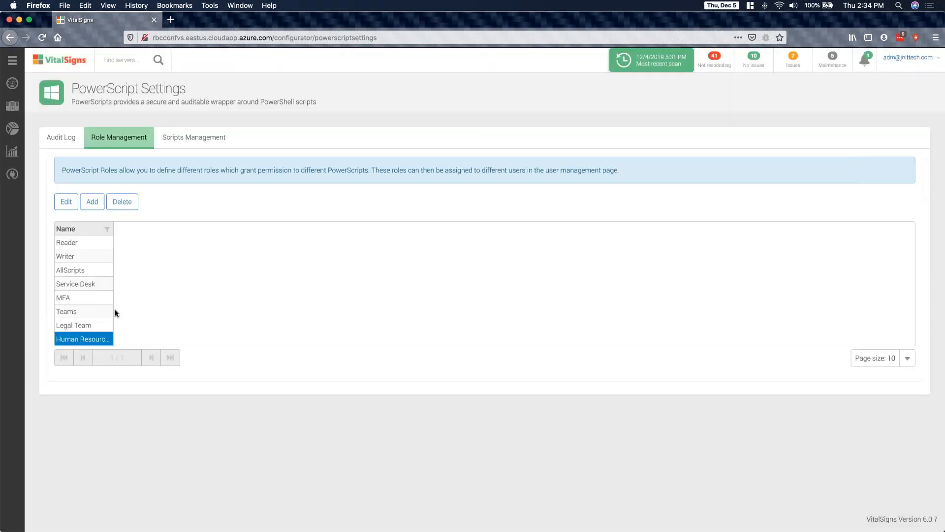
- Review which scripts are assigned to the Legal Team role and close it without changes
left_click(80, 331)
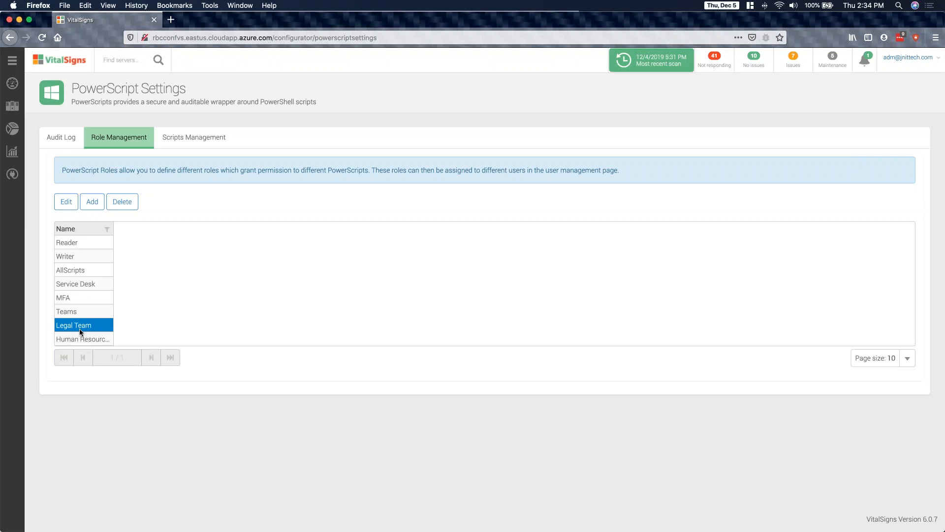
left_click(64, 202)
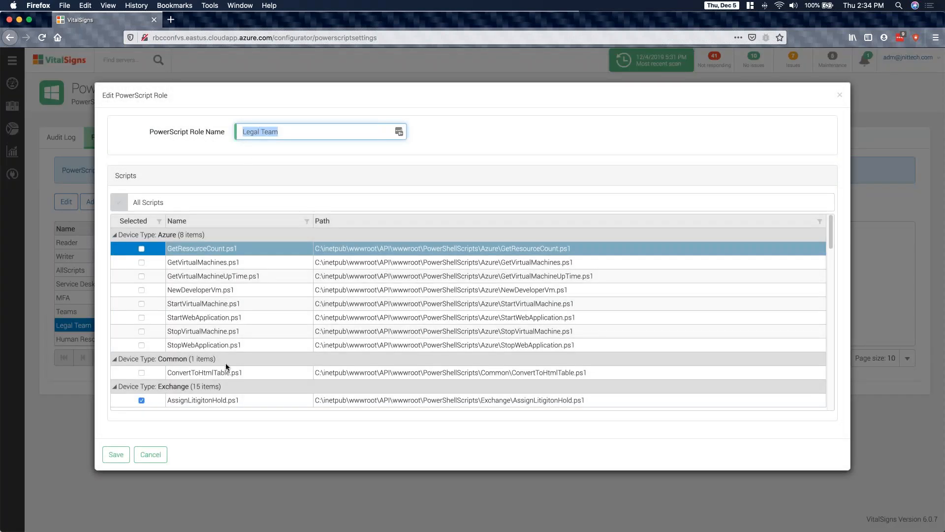
scroll(226, 359, "down", 5)
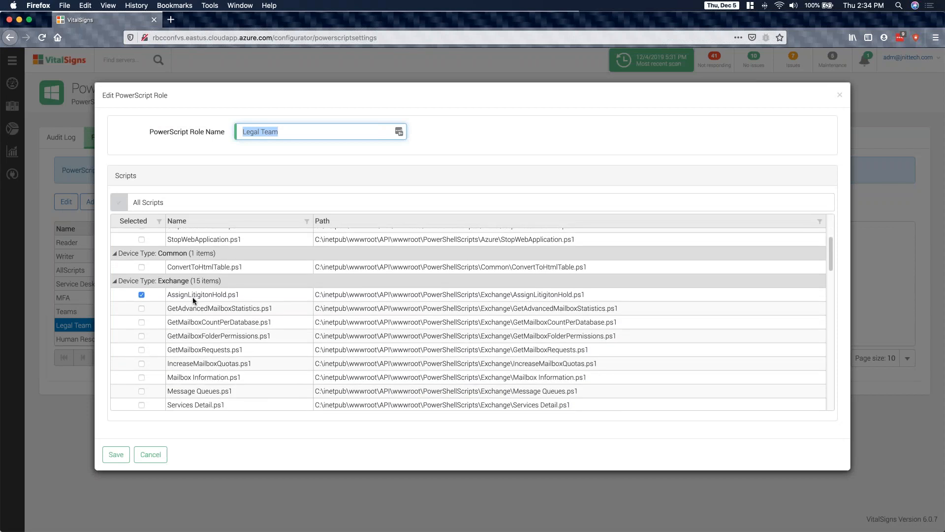
scroll(211, 359, "down", 9)
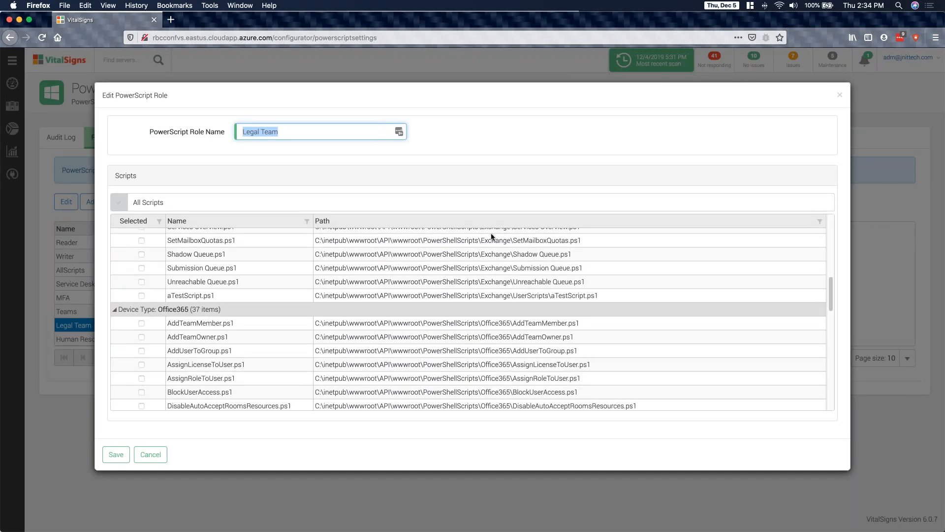
left_click(839, 95)
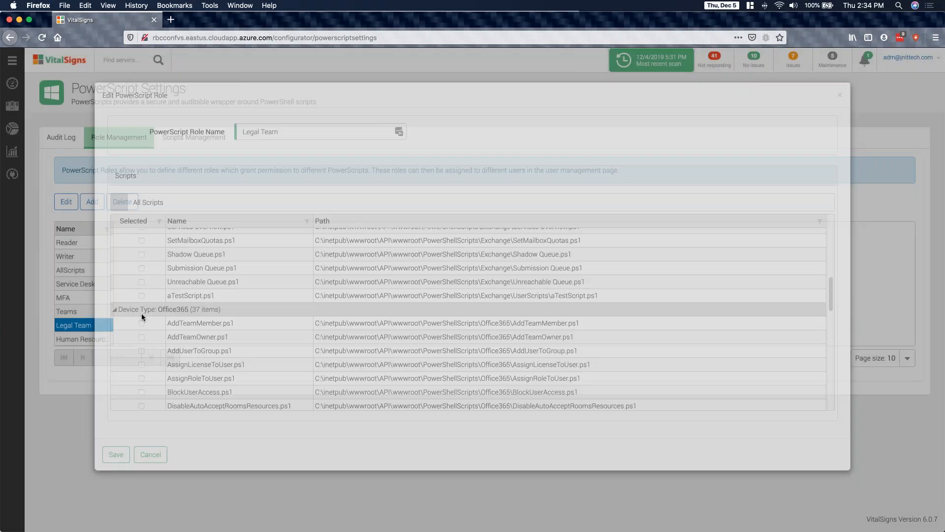
- Review which Office365 scripts are assigned to the Human Resources role and close it without changes
left_click(77, 339)
left_click(65, 203)
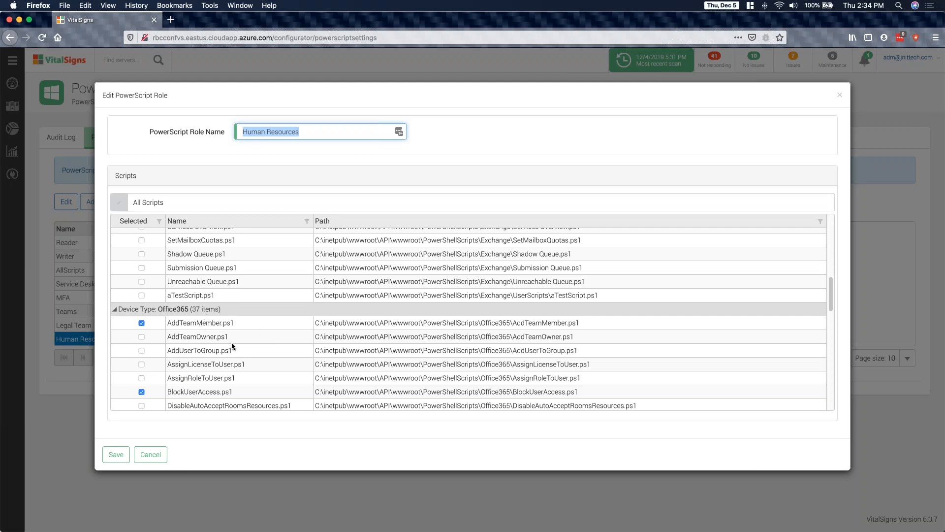
scroll(231, 401, "down", 2)
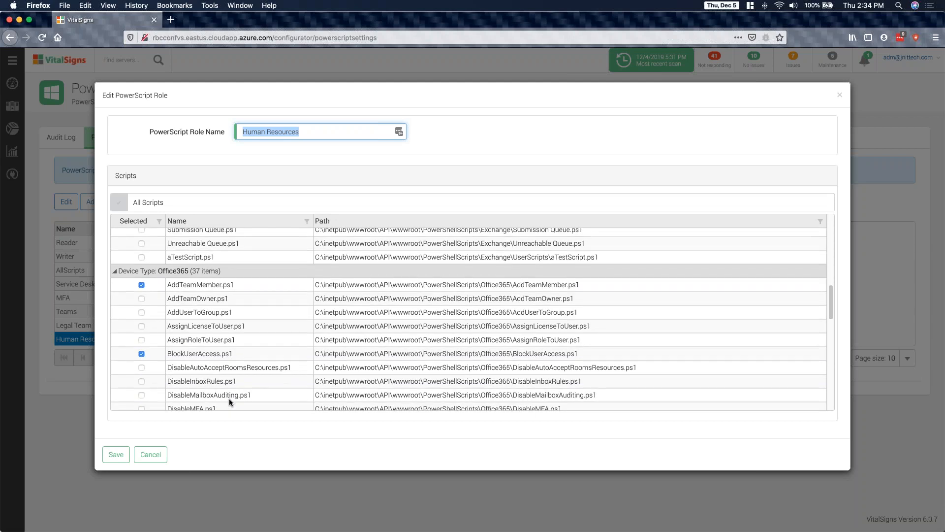
scroll(208, 364, "down", 3)
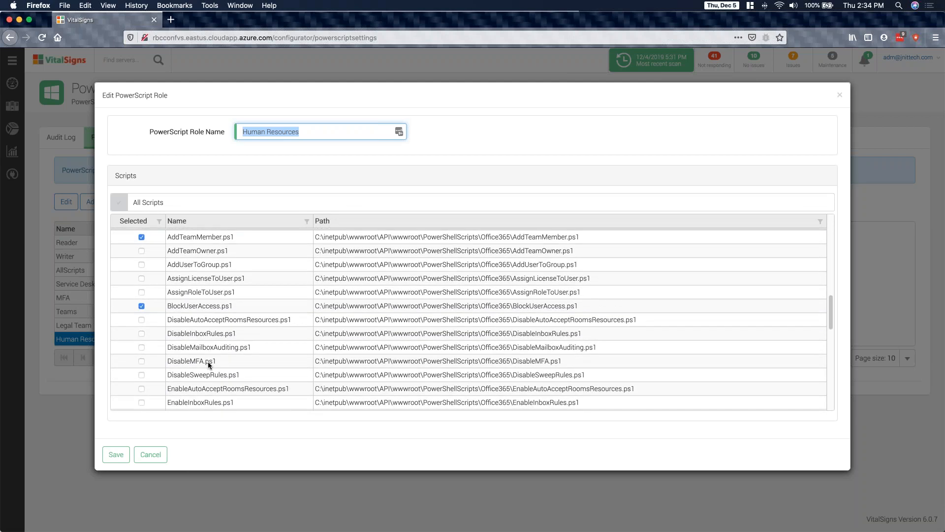
scroll(207, 361, "down", 20)
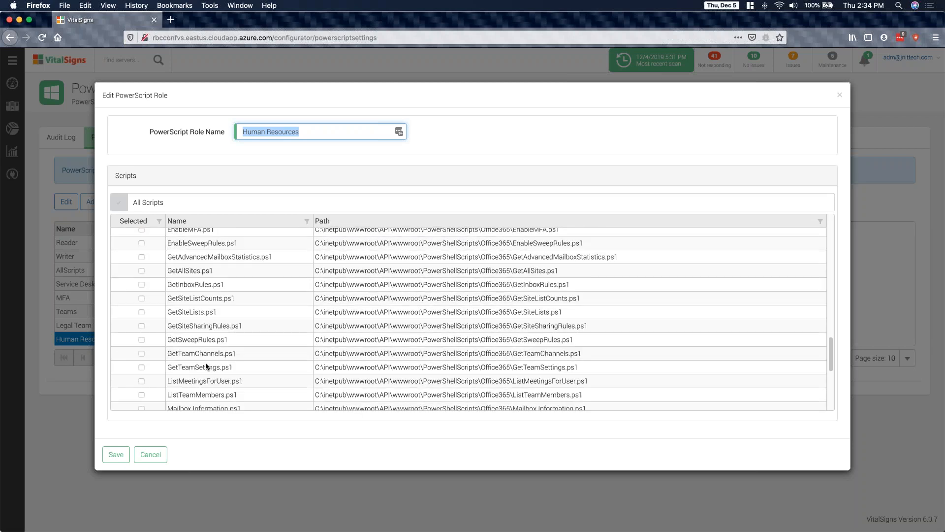
scroll(206, 366, "down", 5)
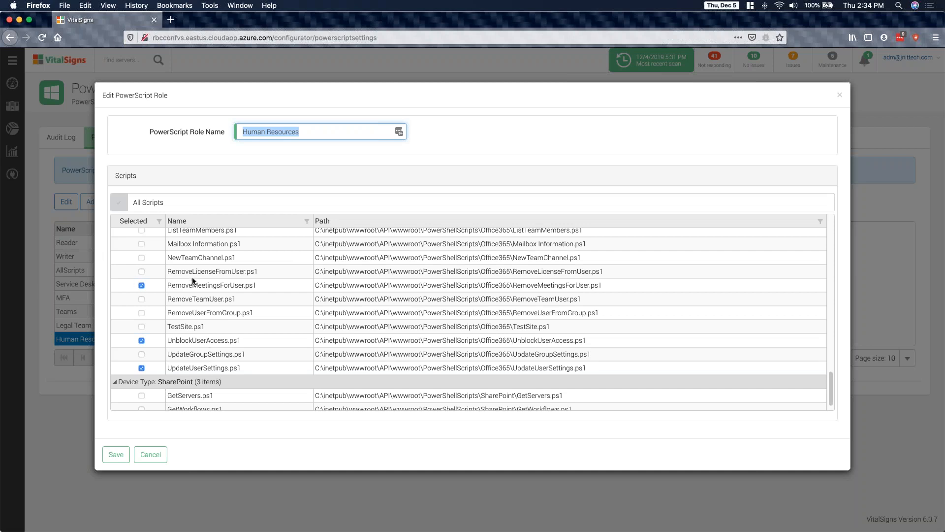
left_click(841, 98)
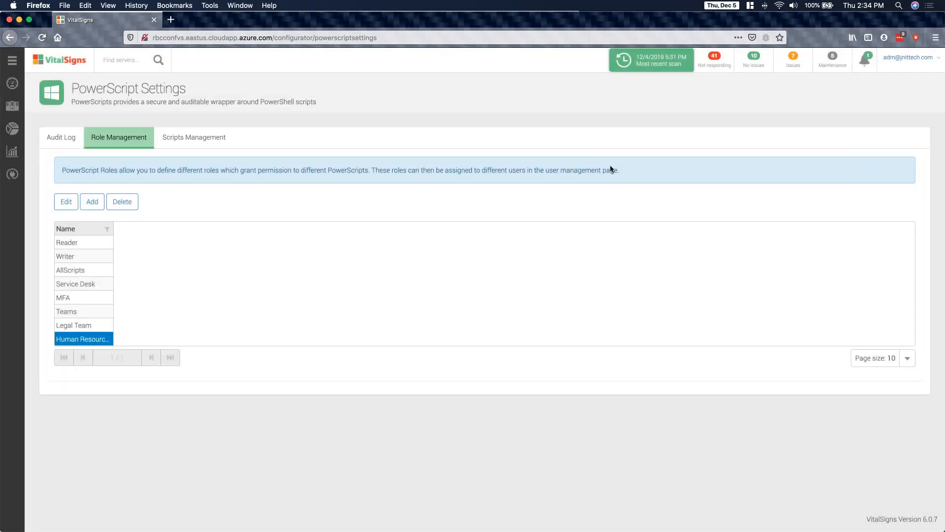
- In Scripts Management, open DisableInboxRules.ps1 for editing, examine its PowerShell code, and close it without saving
left_click(186, 140)
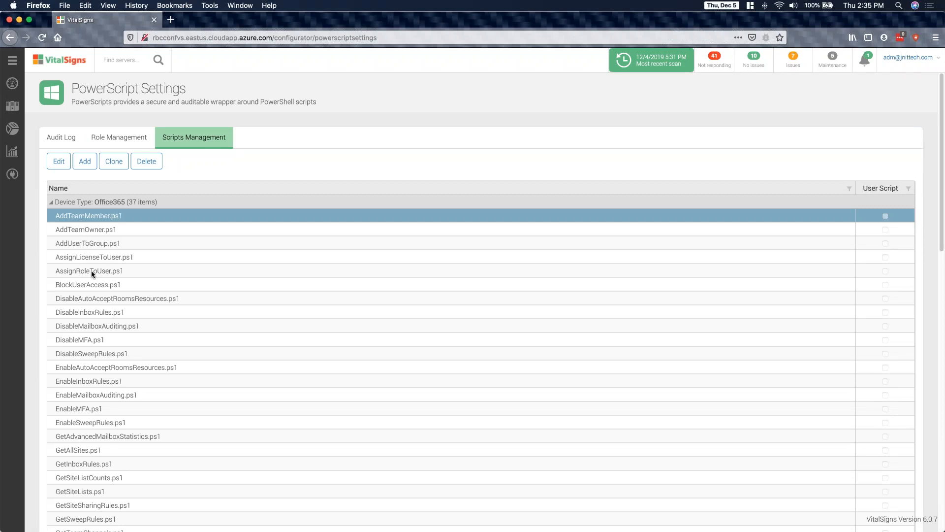
left_click(73, 313)
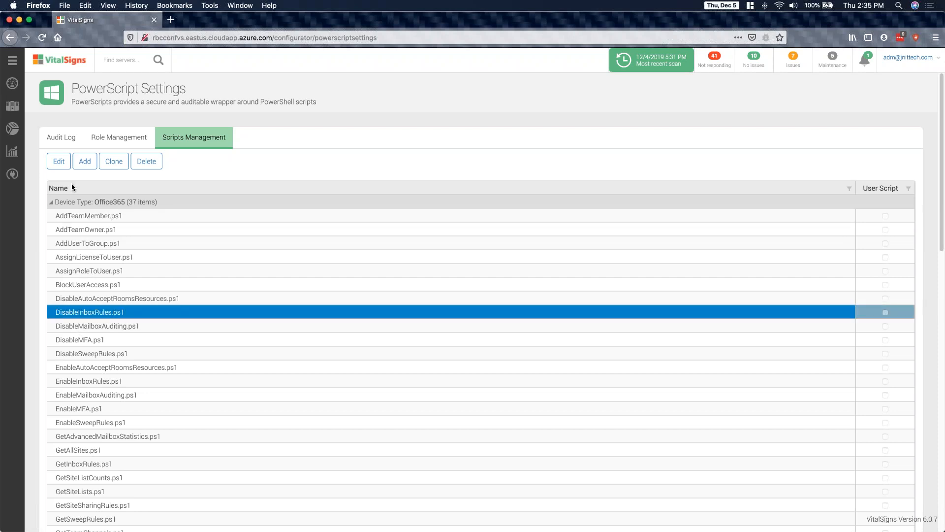
left_click(57, 162)
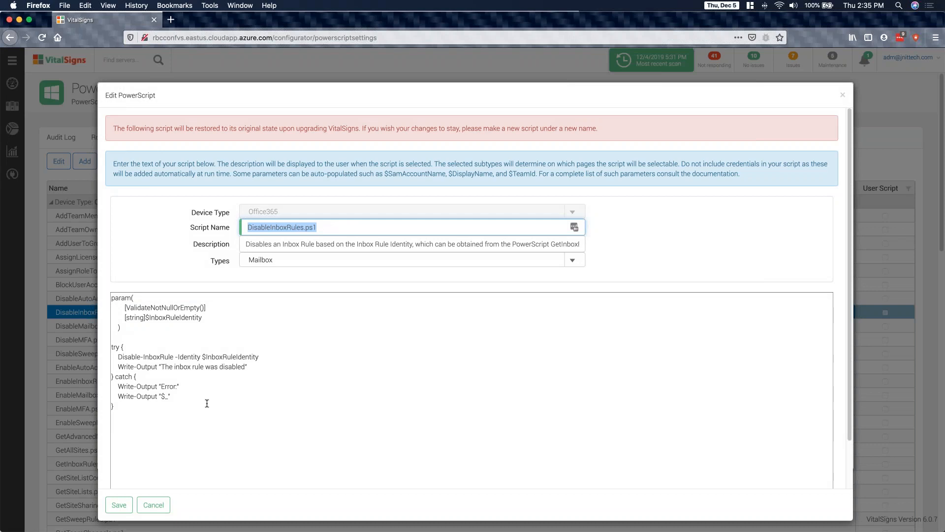
left_click_drag(207, 403, 144, 293)
left_click(330, 342)
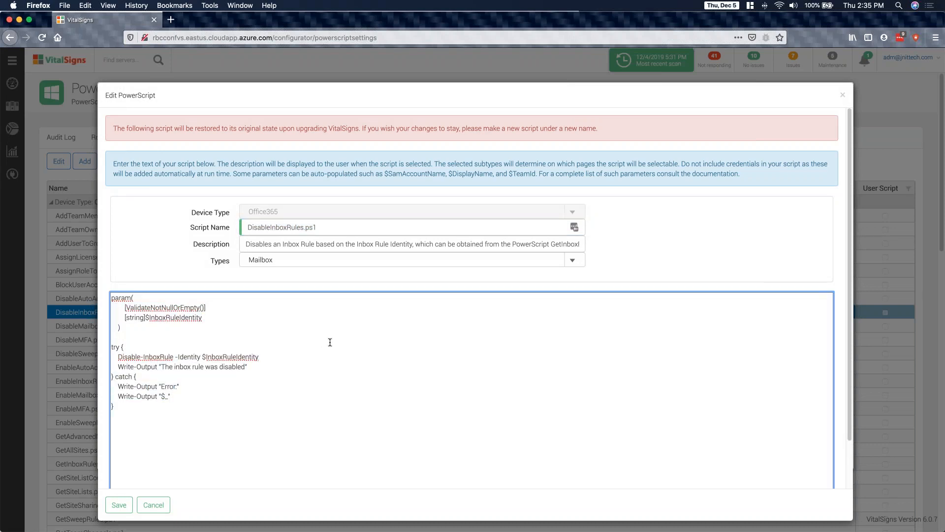
left_click(843, 97)
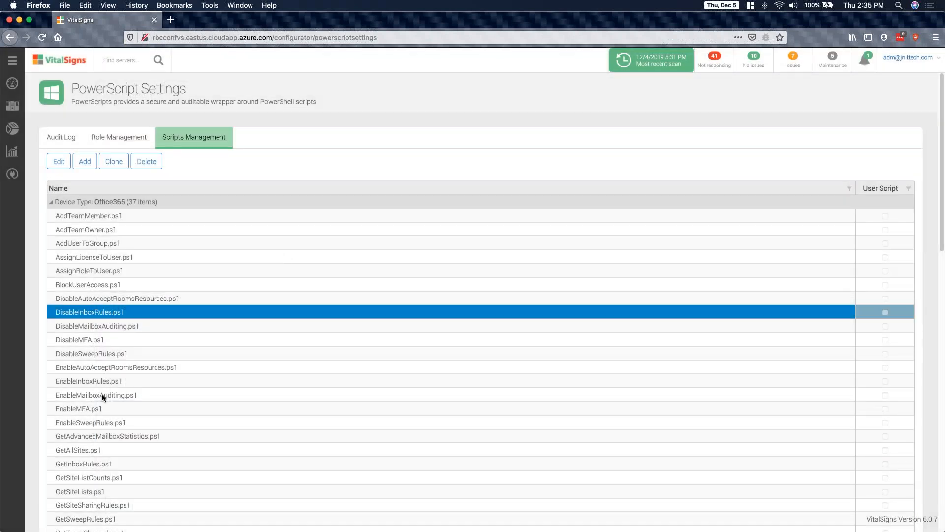
- View the code and settings of EnableMailboxAuditing.ps1, close it without saving, and look over the script list
left_click(102, 393)
left_click(58, 163)
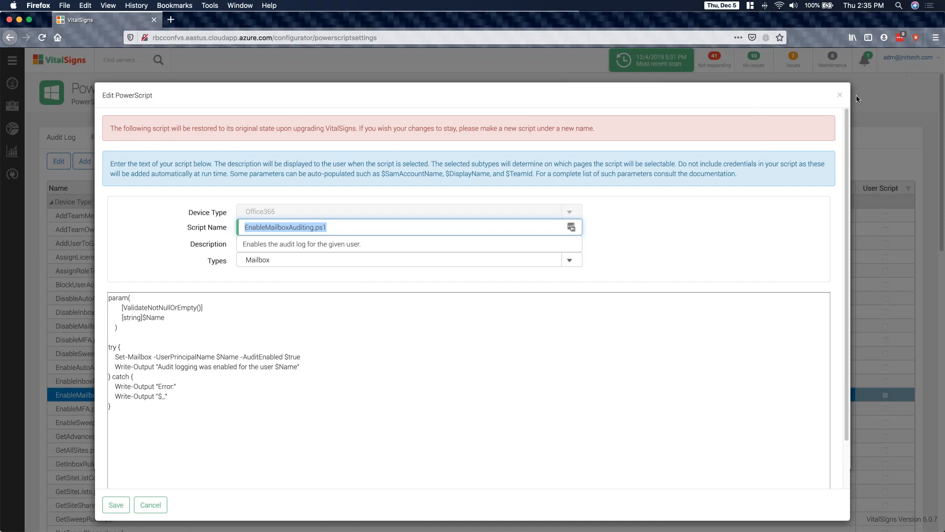
key("Escape")
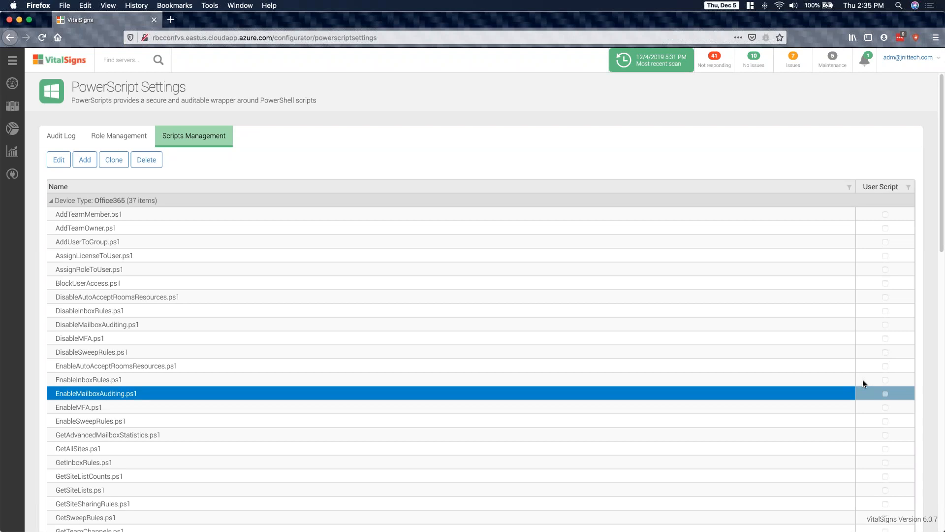
scroll(862, 379, "down", 1)
scroll(874, 314, "up", 1)
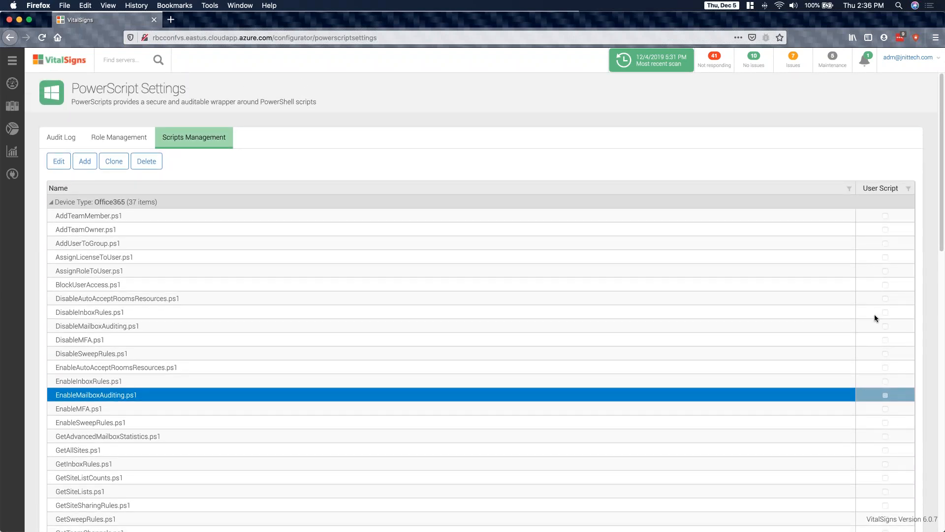
- In the Application Settings user list, open the lawyer's account on the second page to view its access and PowerScript roles
mouse_move(7, 177)
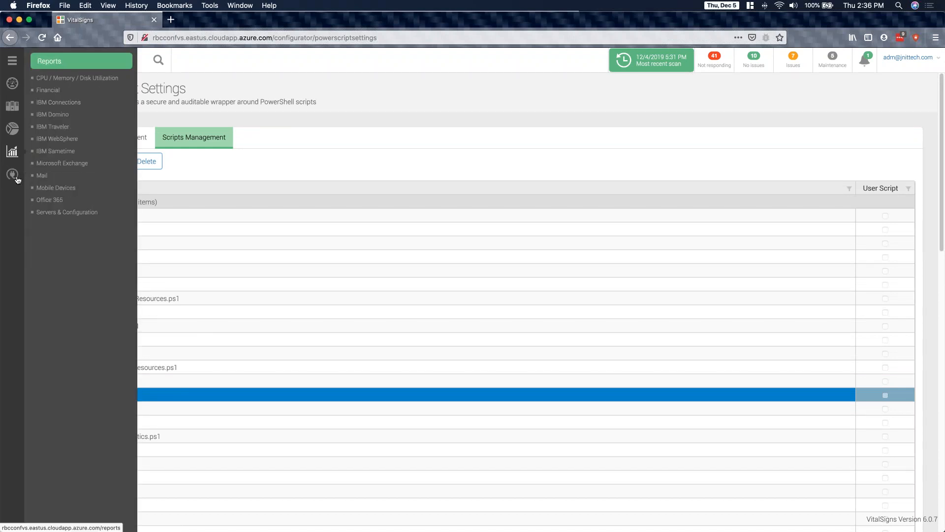
left_click(62, 92)
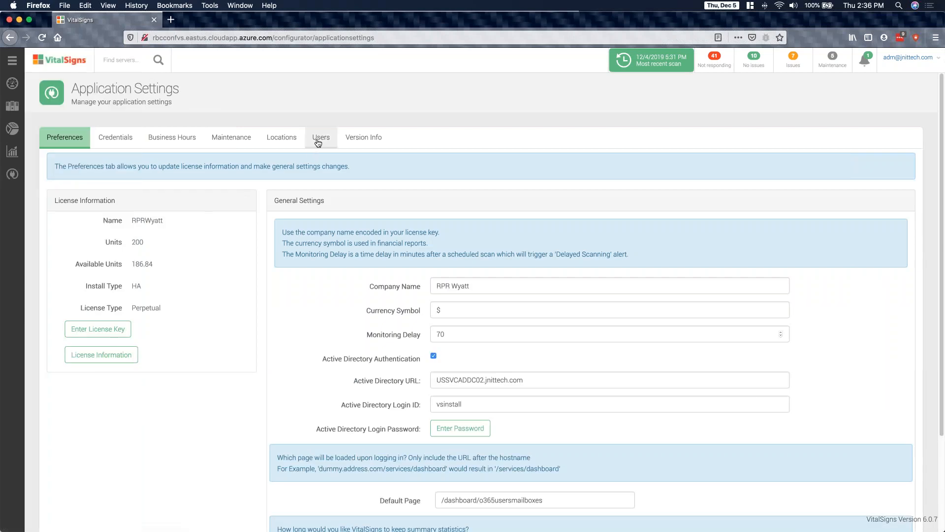
left_click(321, 137)
left_click(144, 344)
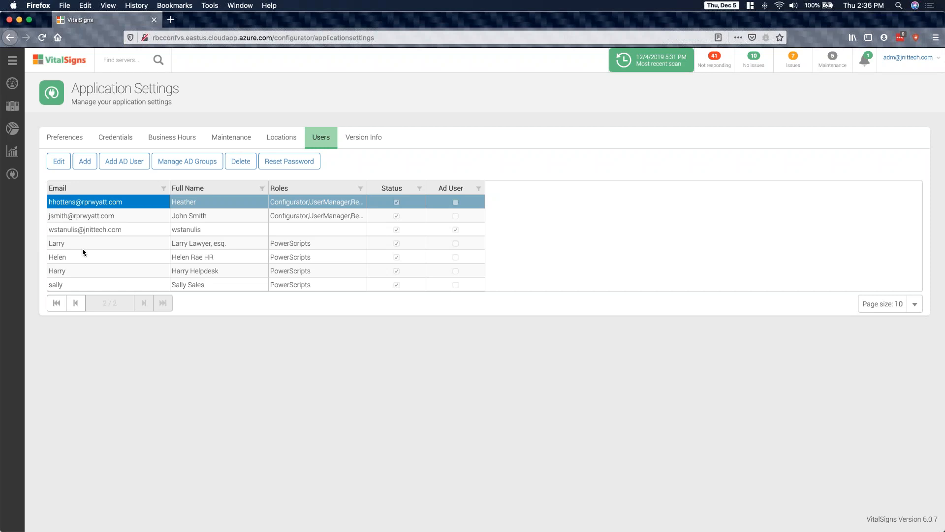
left_click(82, 247)
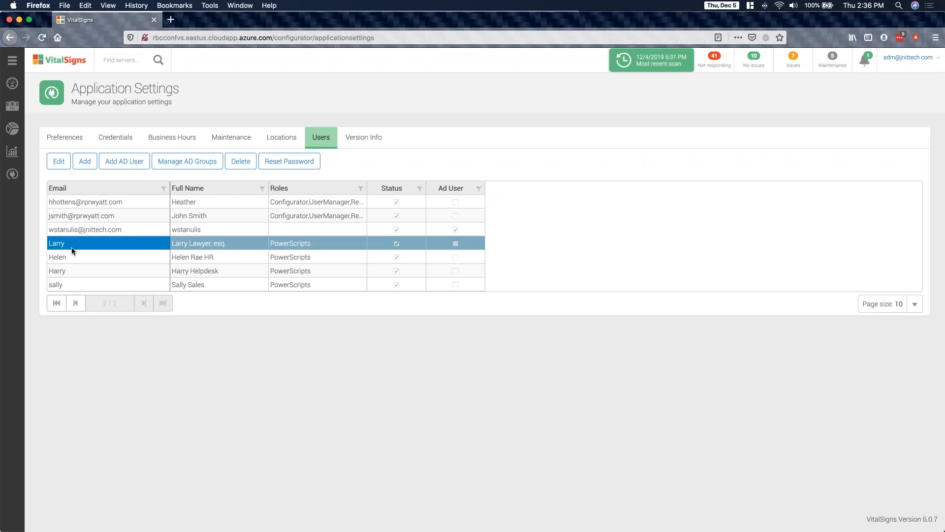
left_click(57, 162)
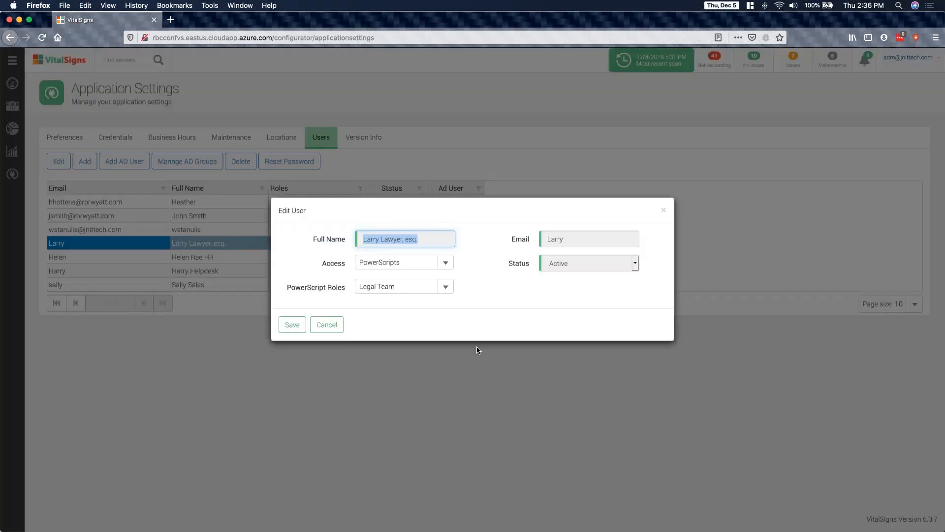
- Review the available Access and PowerScript Roles options for the lawyer's account, and cancel without changes
left_click(445, 264)
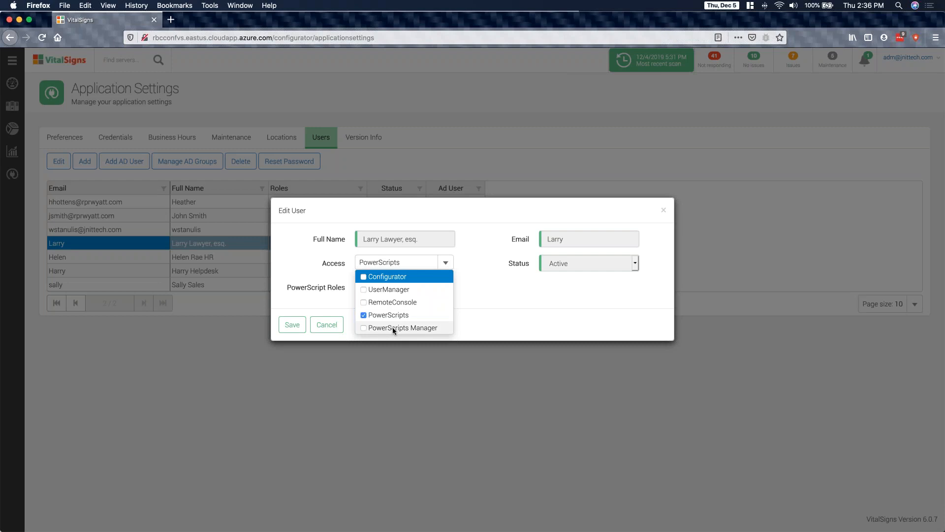
left_click(474, 292)
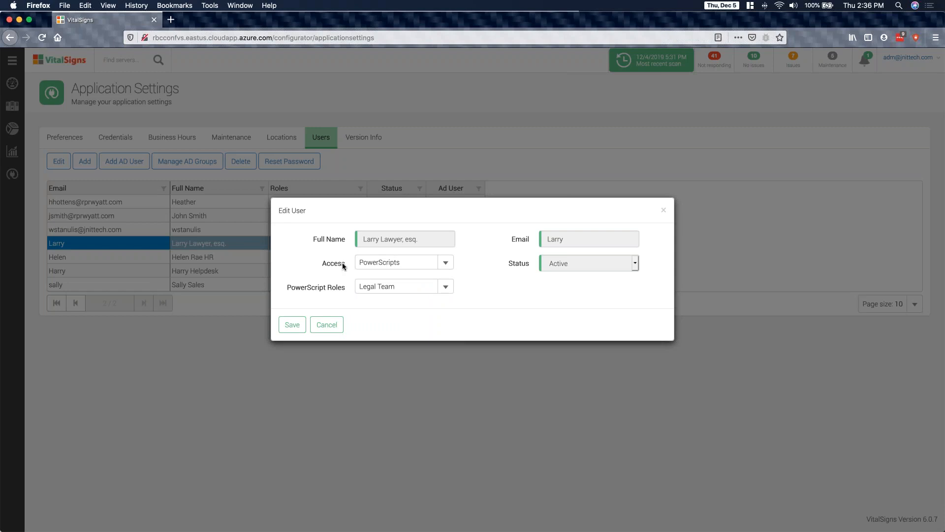
left_click(445, 287)
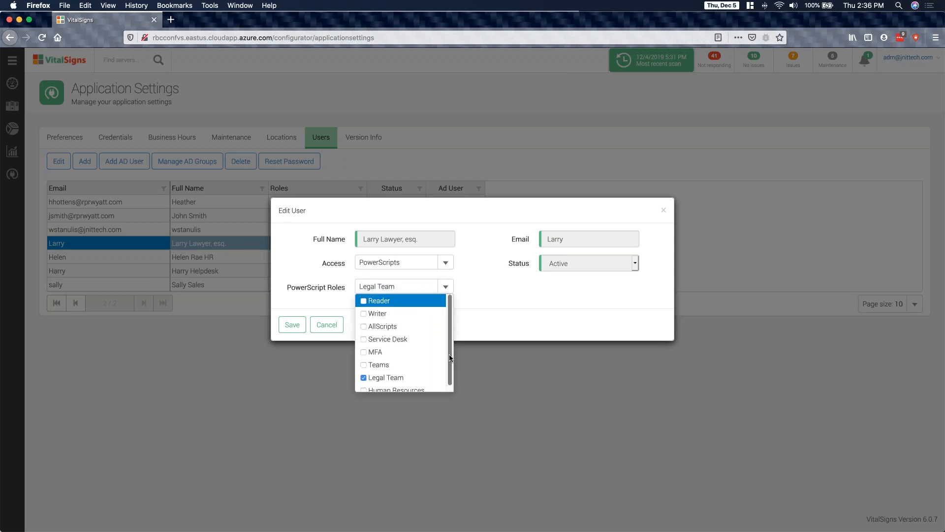
scroll(449, 354, "down", 1)
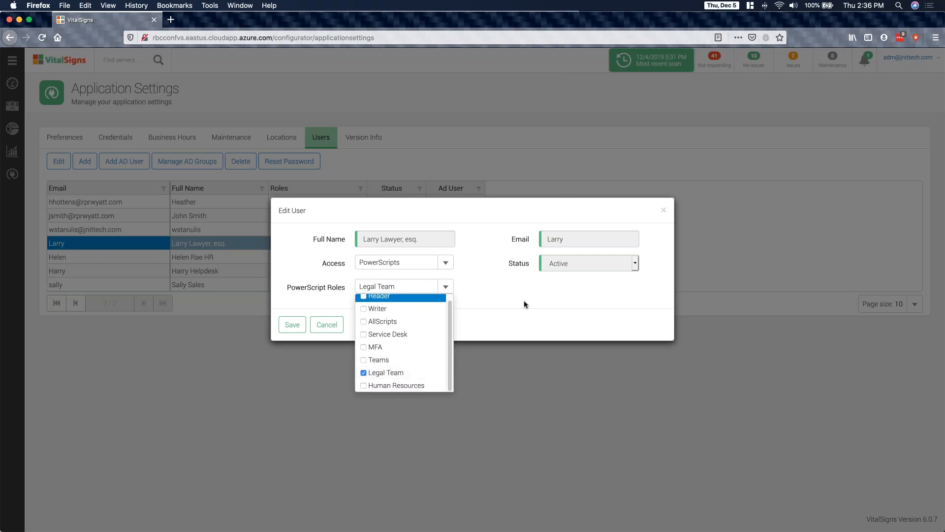
left_click(318, 327)
left_click(318, 327)
- Open the HR user's account for editing, review its PowerScript Roles options, and close it without changes
left_click(103, 258)
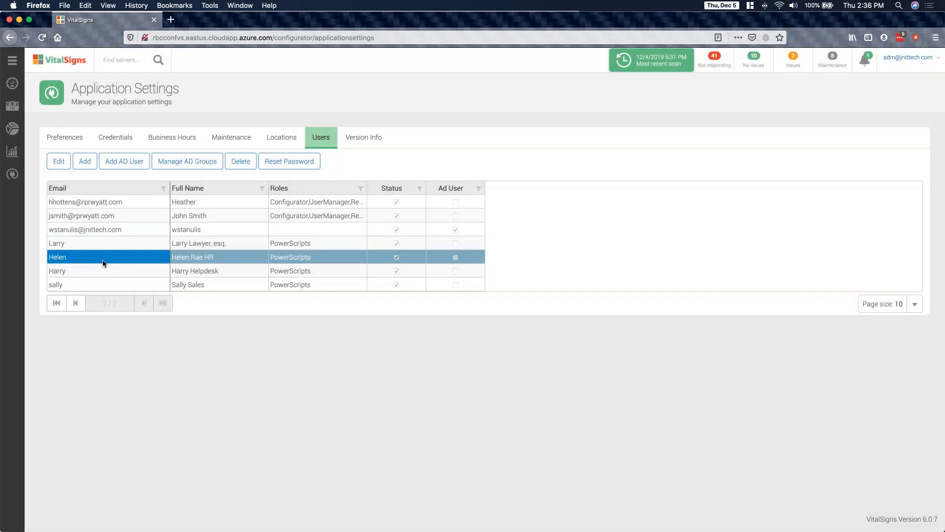
left_click(56, 162)
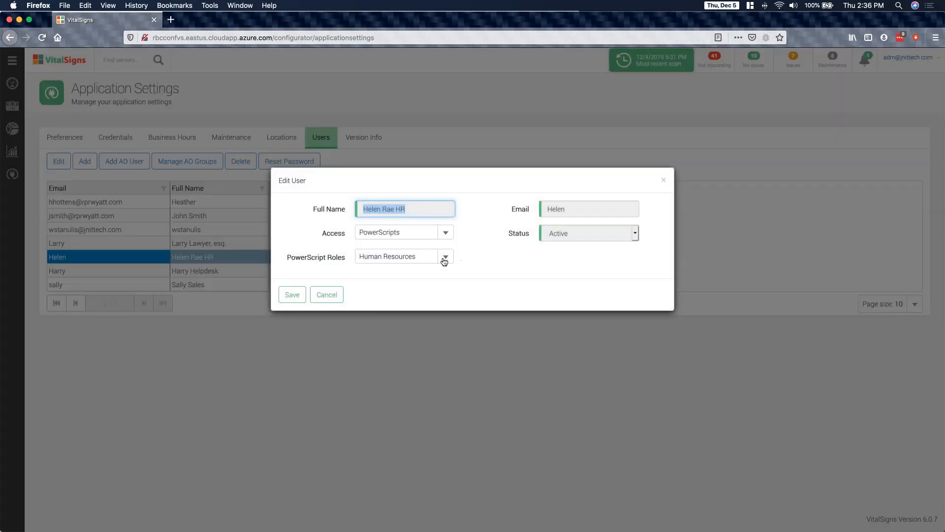
left_click(446, 256)
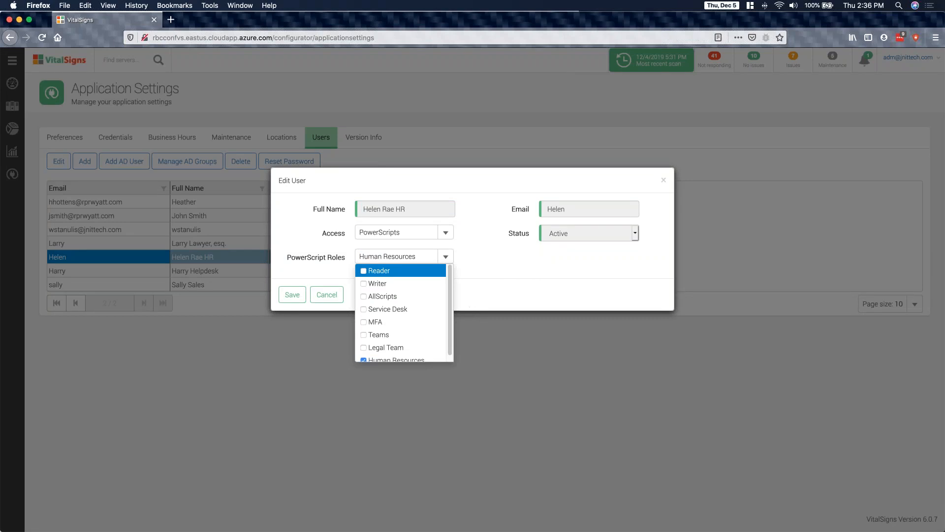
left_click(662, 183)
left_click(663, 182)
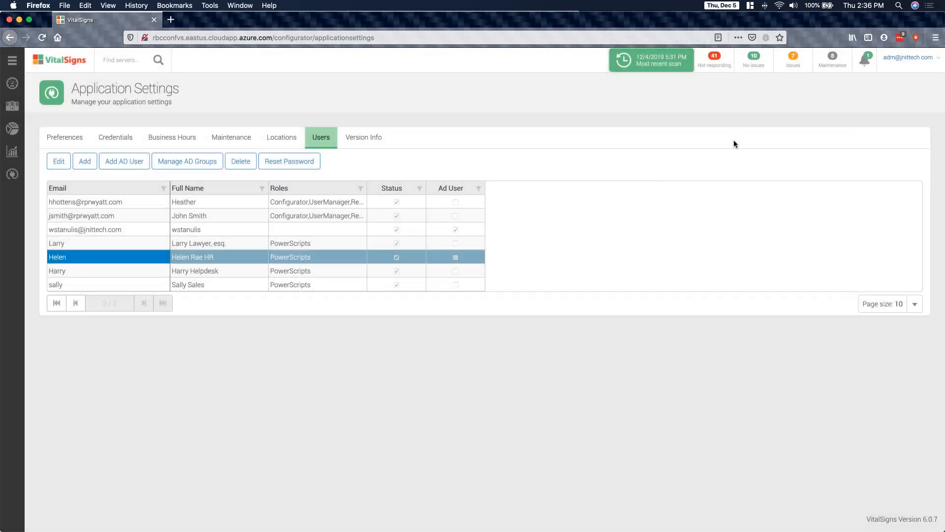
- Log out and log in as the lawyer with the username and account password, declining to save the login in LastPass
left_click(904, 61)
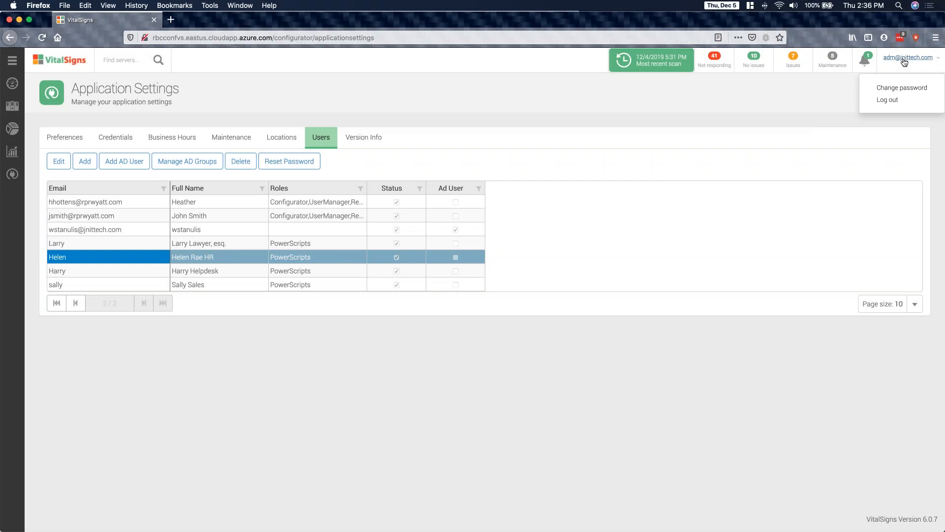
left_click(898, 101)
type("larry")
key("Tab")
type("pwd")
left_click(256, 216)
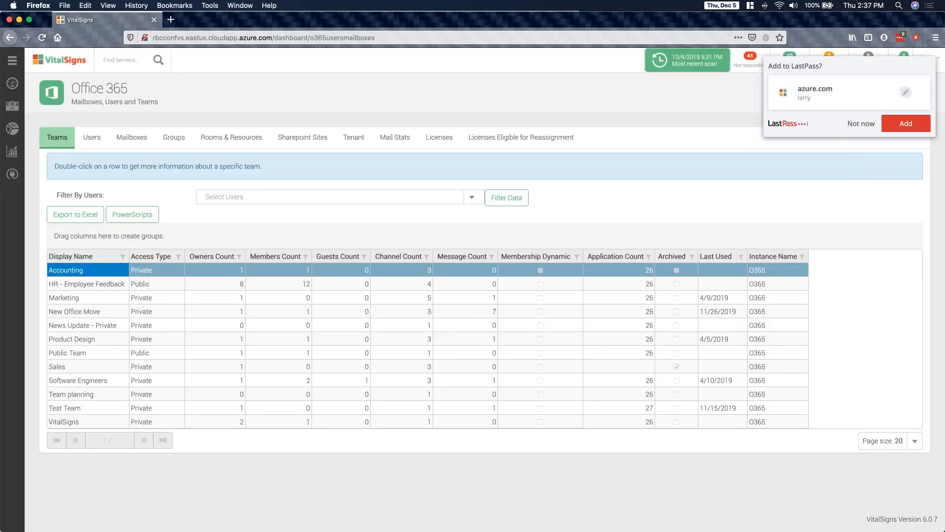
left_click(862, 125)
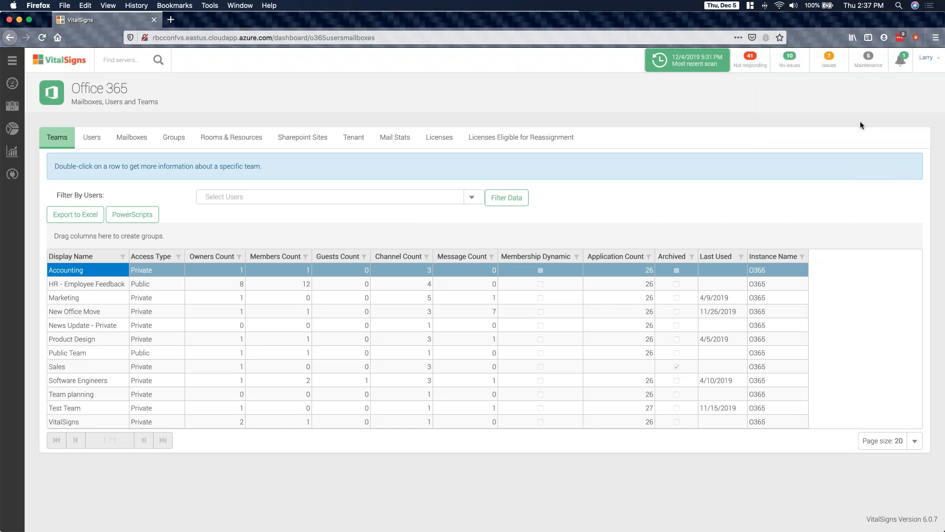
- Check which PowerScripts the lawyer can run on the Sales team, and close the script window
left_click(96, 314)
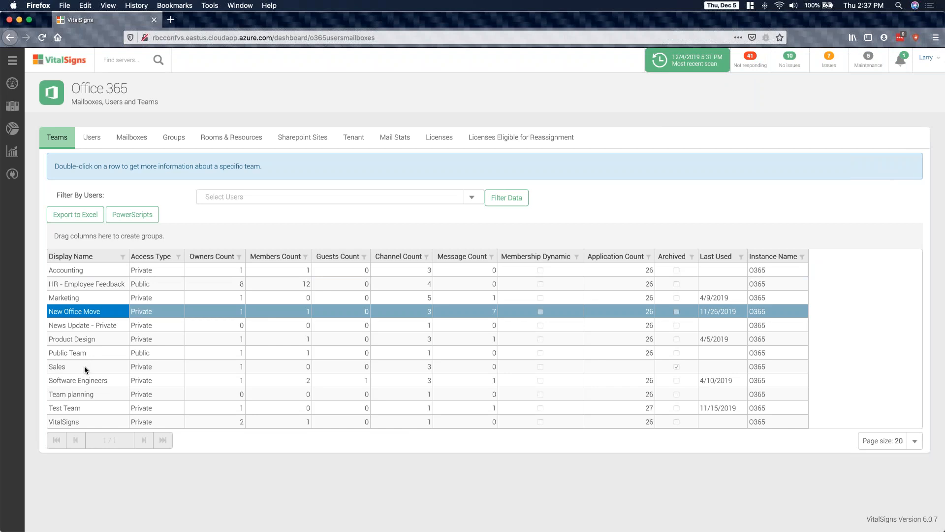
left_click(84, 368)
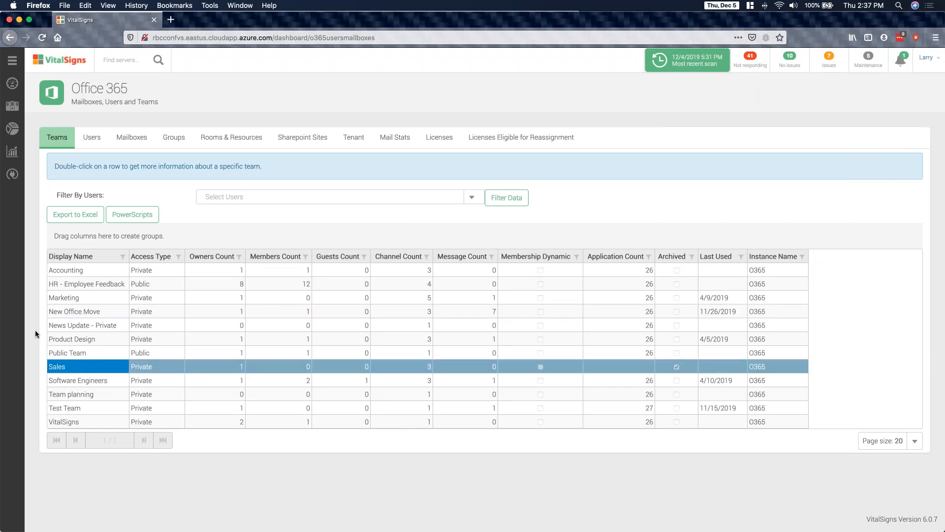
left_click(126, 217)
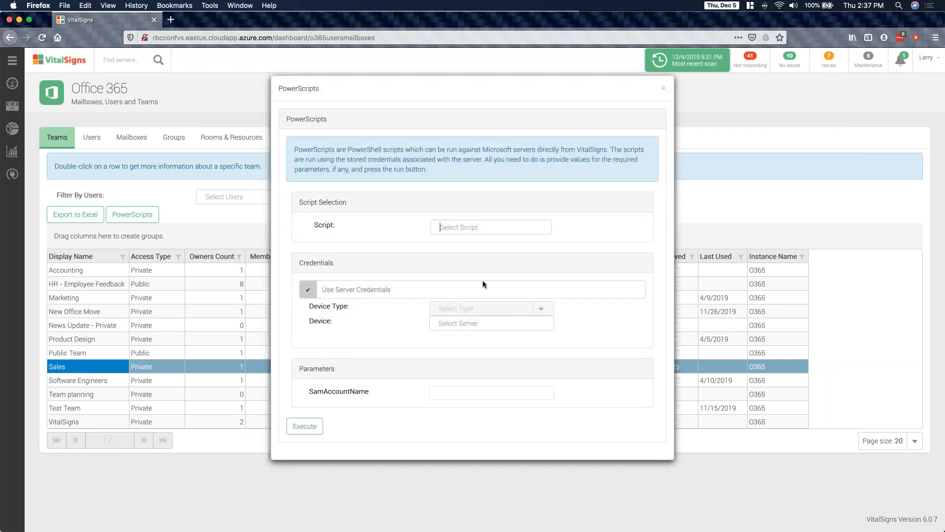
left_click(663, 90)
- Check which PowerScripts the lawyer can run on the 17-Mile Shared mailbox, and close the script window
left_click(127, 142)
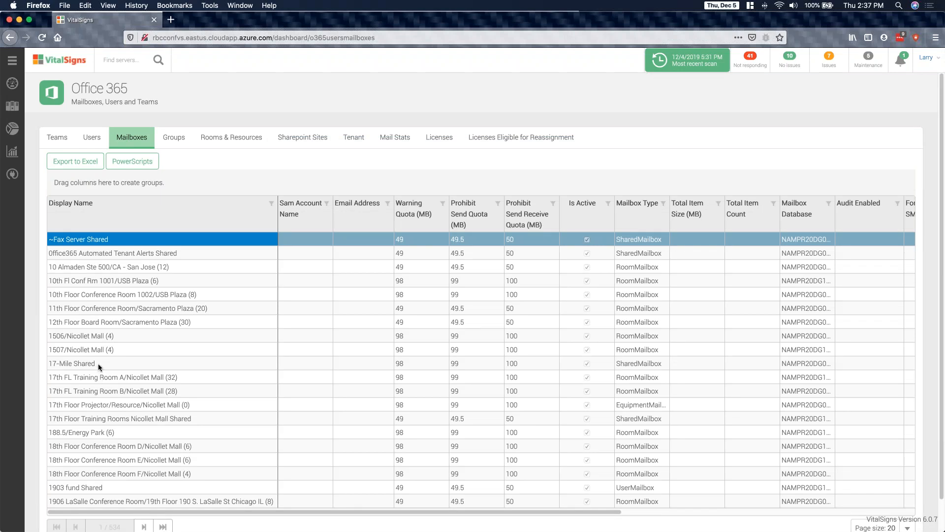
left_click(98, 363)
left_click(131, 166)
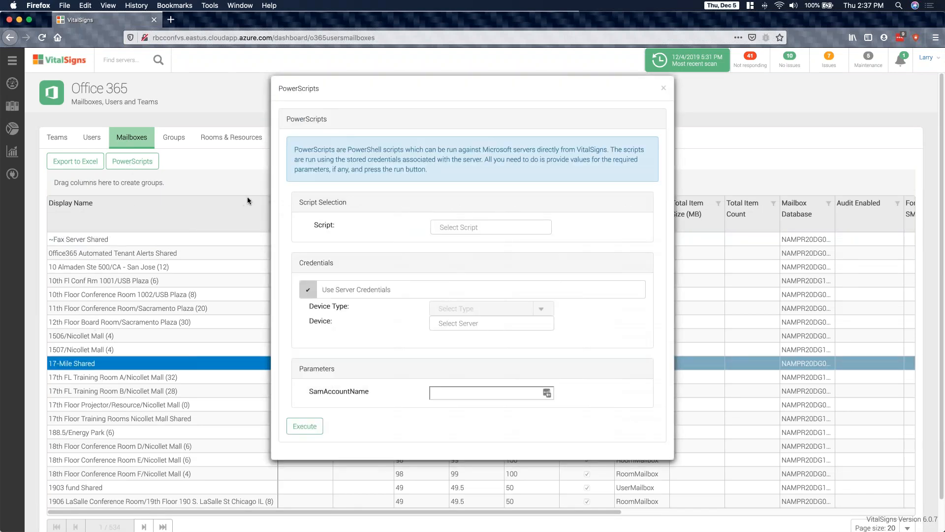
left_click(665, 90)
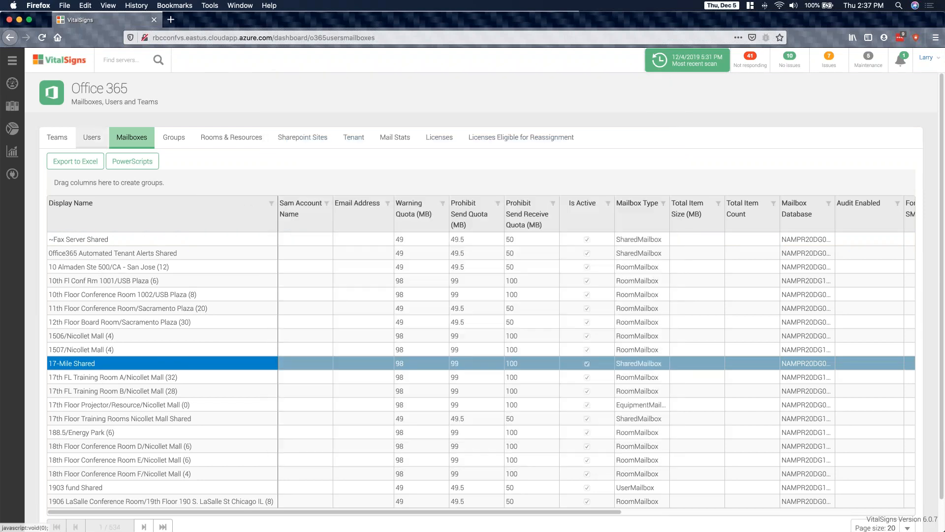
- Check the script choices offered to the lawyer for an Office 365 user in the Scientific Analysis Bureau, and close the window
left_click(91, 137)
left_click(147, 246)
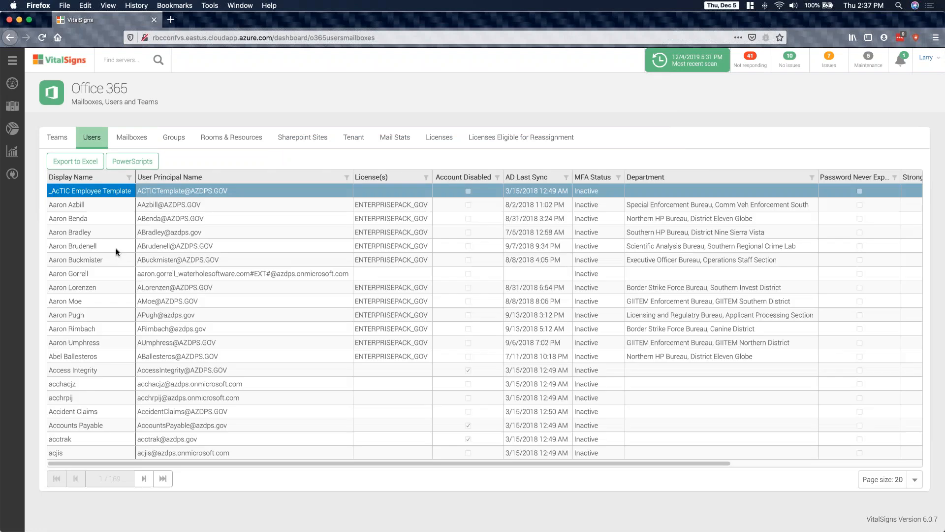
left_click(118, 162)
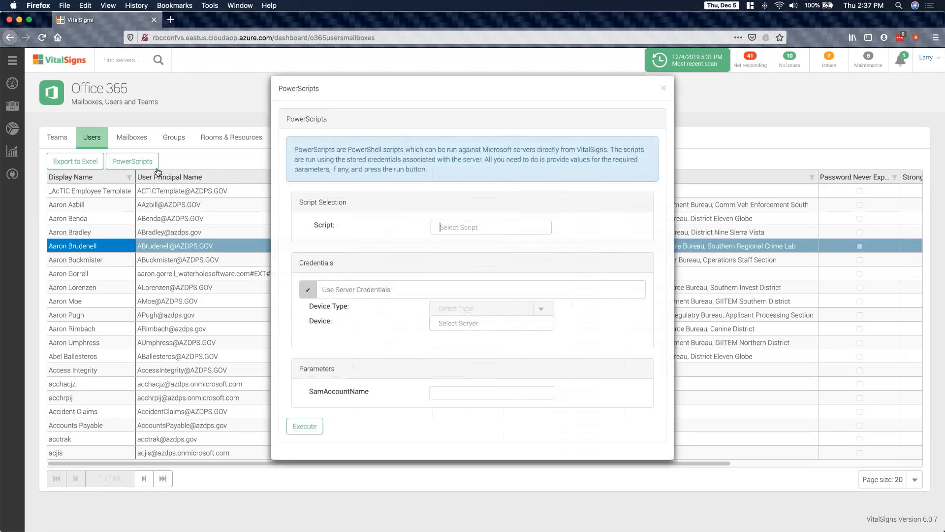
left_click(522, 226)
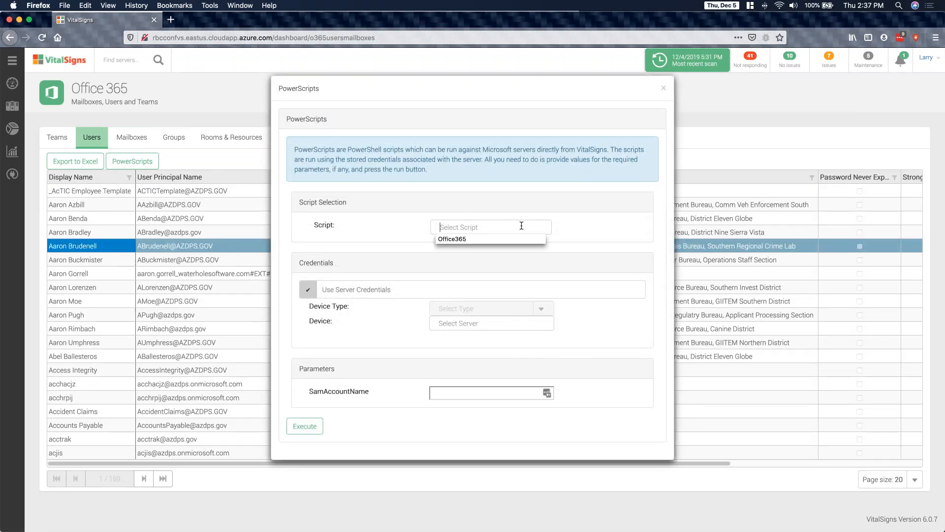
left_click(576, 214)
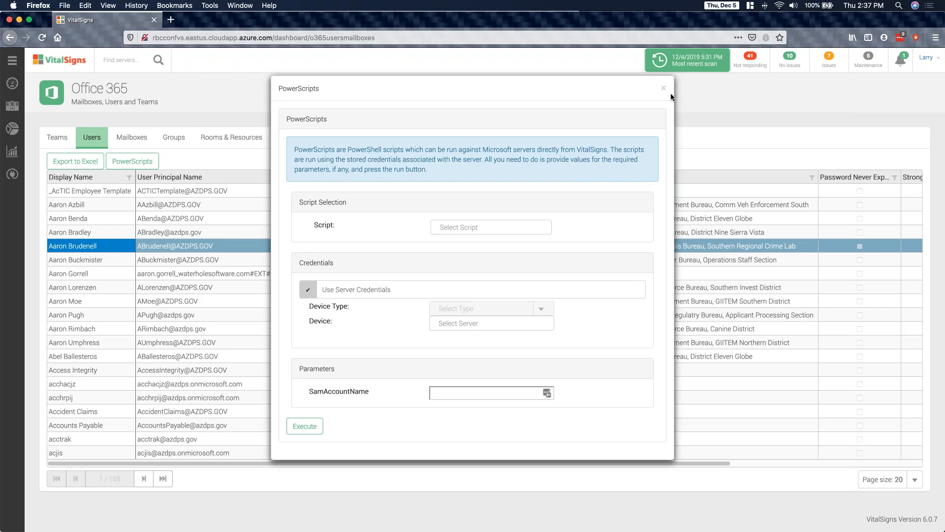
left_click(663, 88)
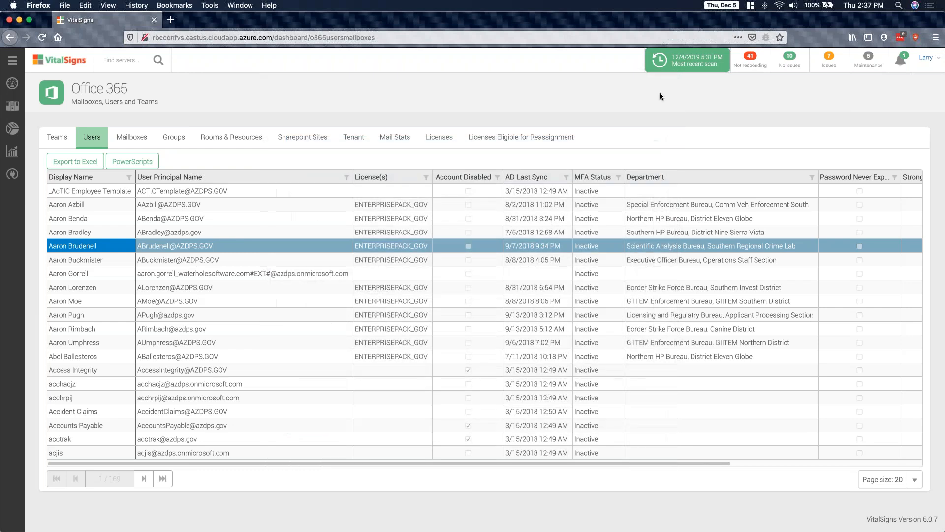
- Log out of the lawyer's account and log in as the HR user with the username and account password
left_click(923, 60)
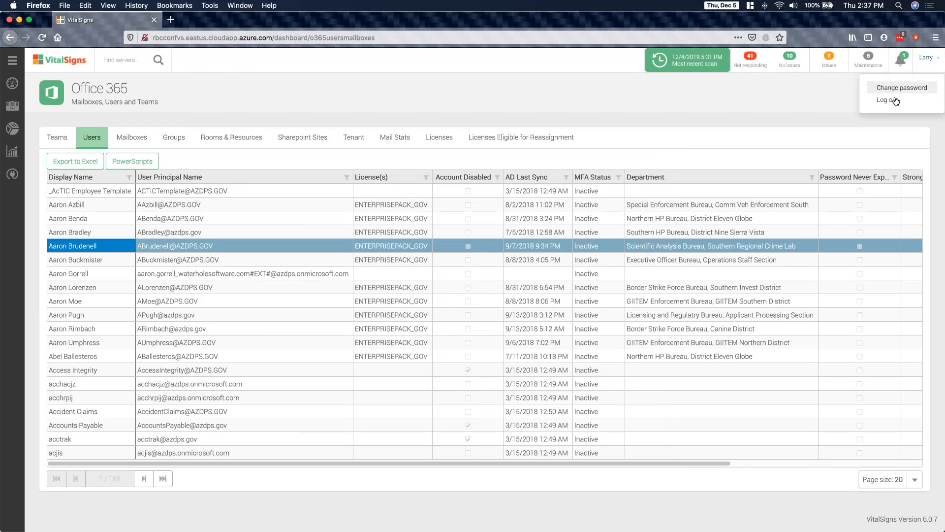
left_click(886, 99)
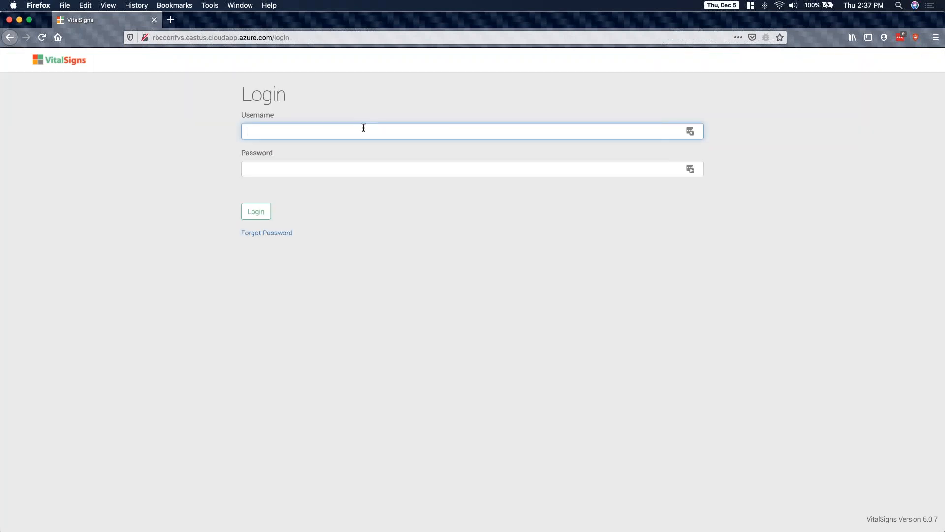
type("helen")
left_click(283, 165)
type("••")
left_click(250, 212)
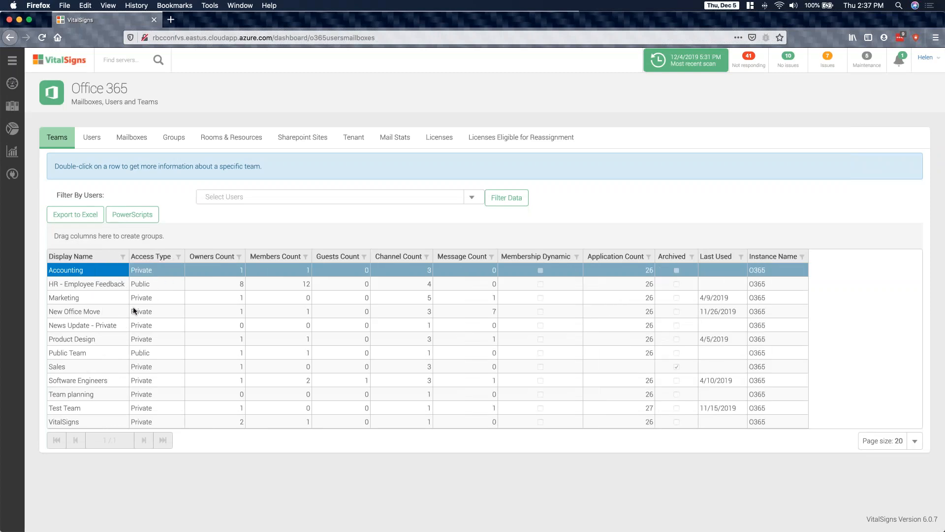
- Review the PowerScripts available to the HR user for the Marketing team, and close without executing any
left_click(91, 302)
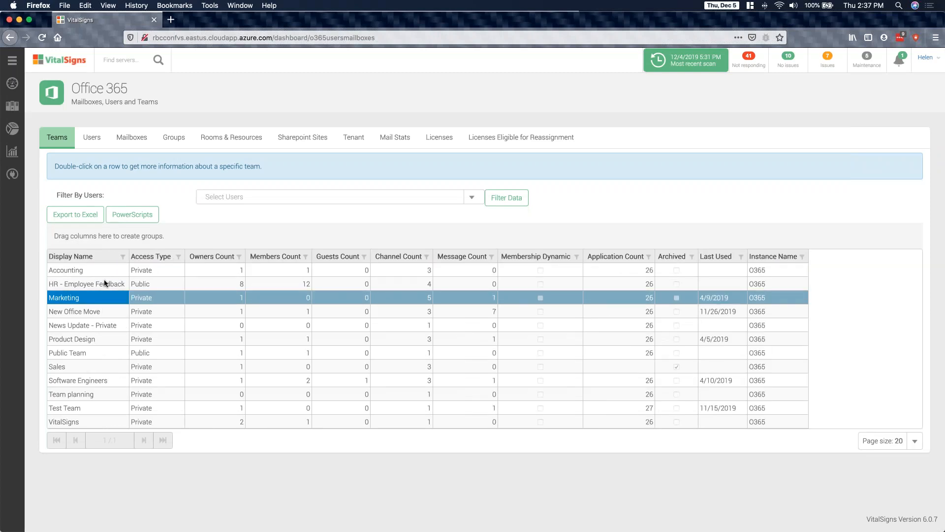
left_click(147, 216)
left_click(538, 230)
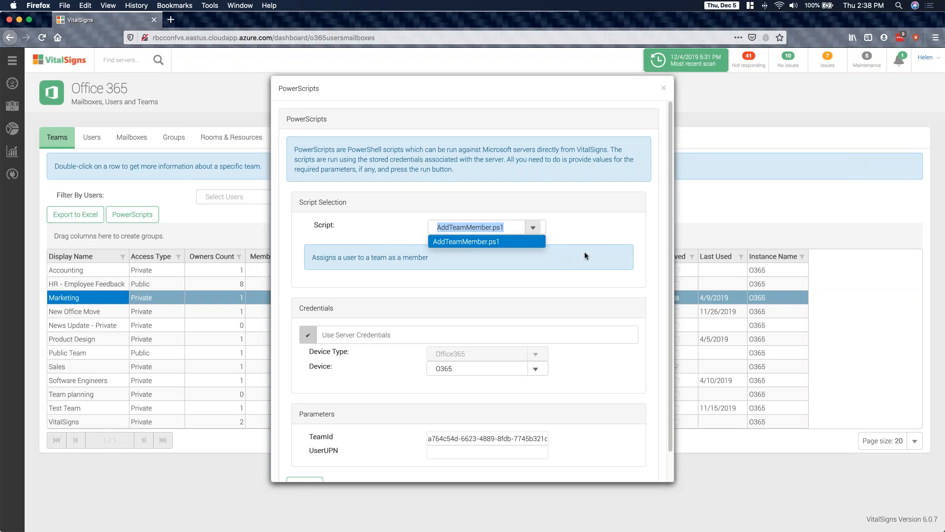
left_click(602, 255)
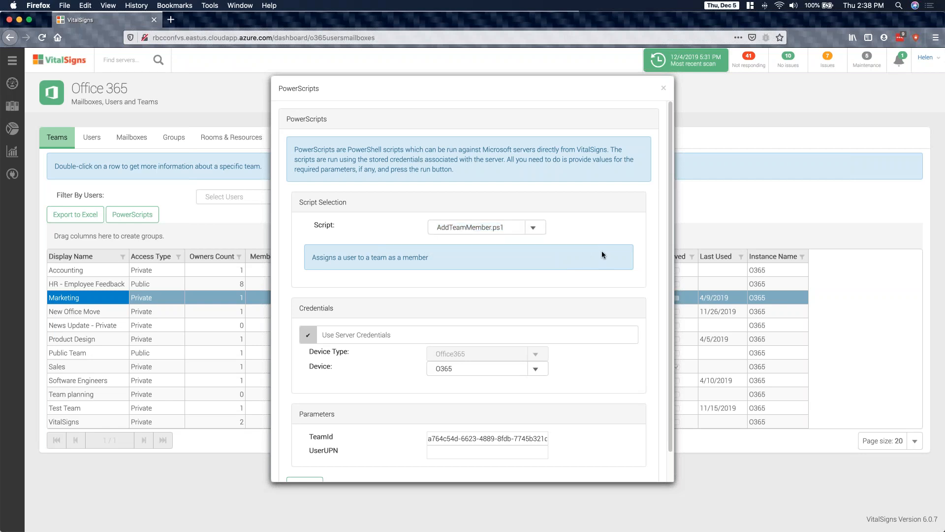
left_click(665, 89)
- Review the PowerScripts available to the HR user for an external Office 365 user, and close without executing any
left_click(92, 138)
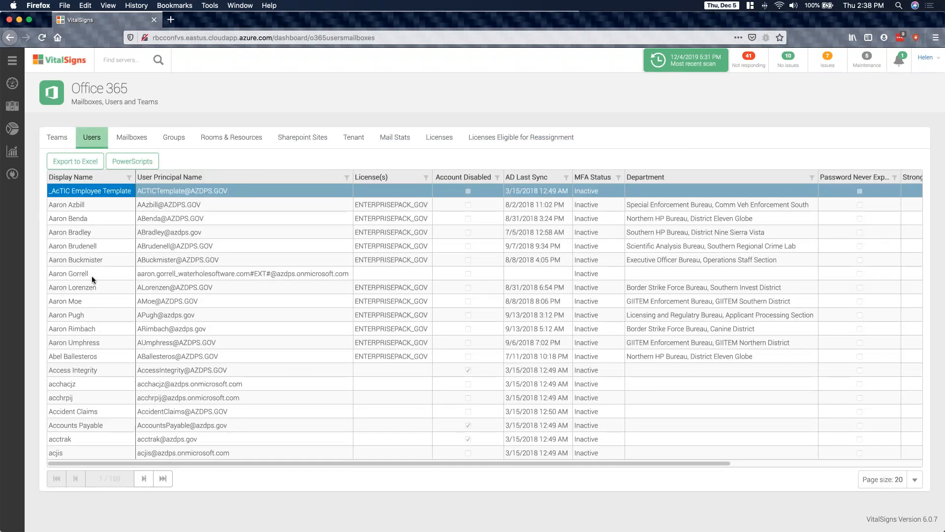
left_click(92, 274)
left_click(126, 167)
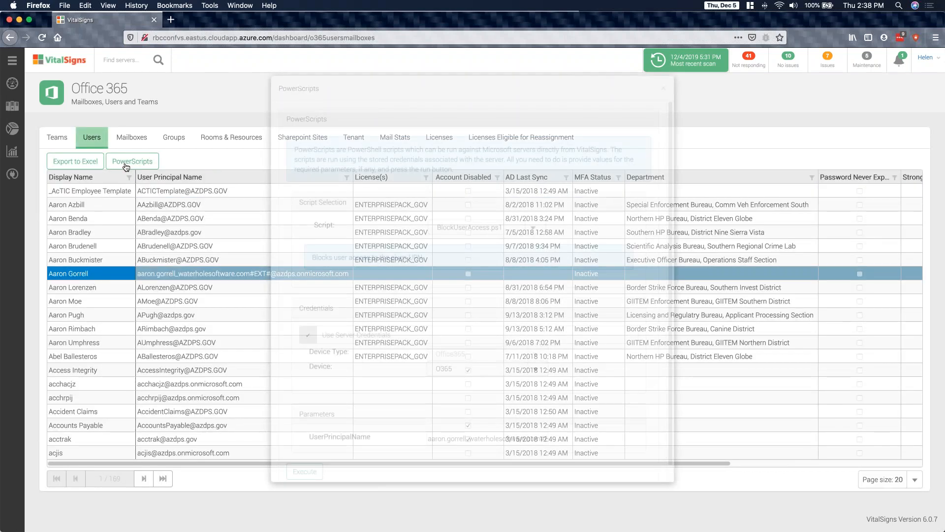
left_click(533, 227)
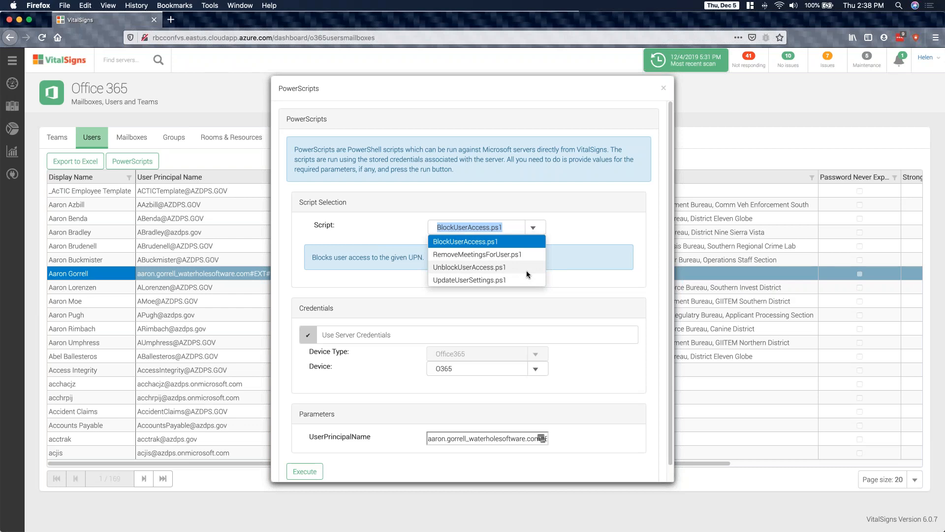
left_click(663, 91)
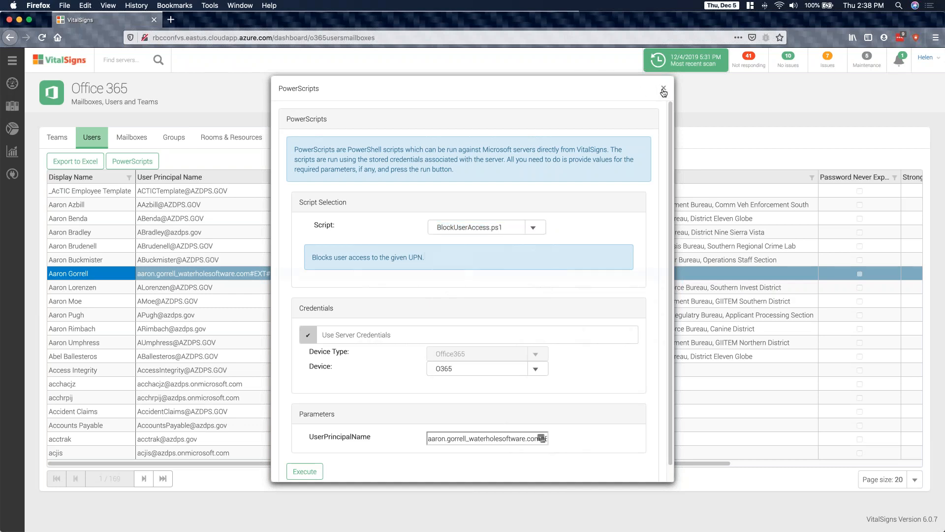
left_click(664, 90)
- Open the Microsoft Azure dashboard and select the LewisVS virtual machine
mouse_move(11, 131)
left_click(44, 127)
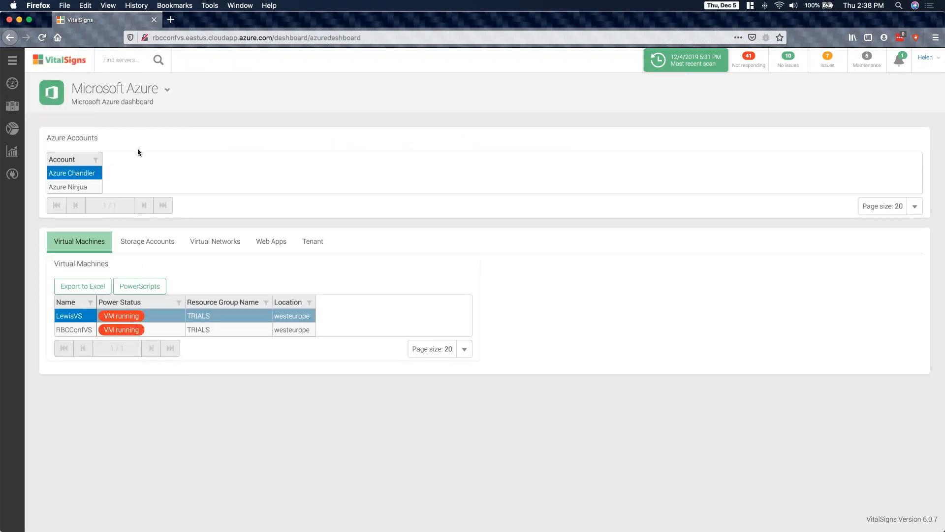
mouse_move(2, 133)
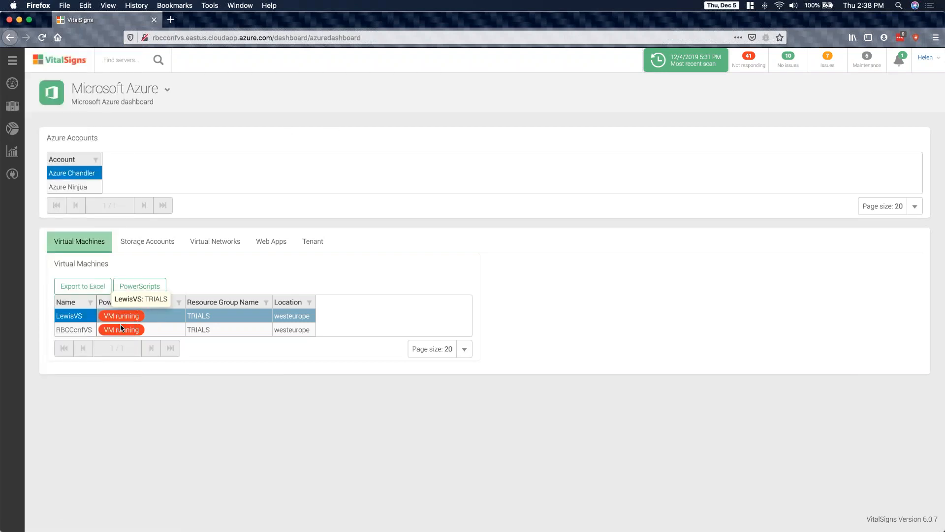
left_click(62, 332)
left_click(70, 318)
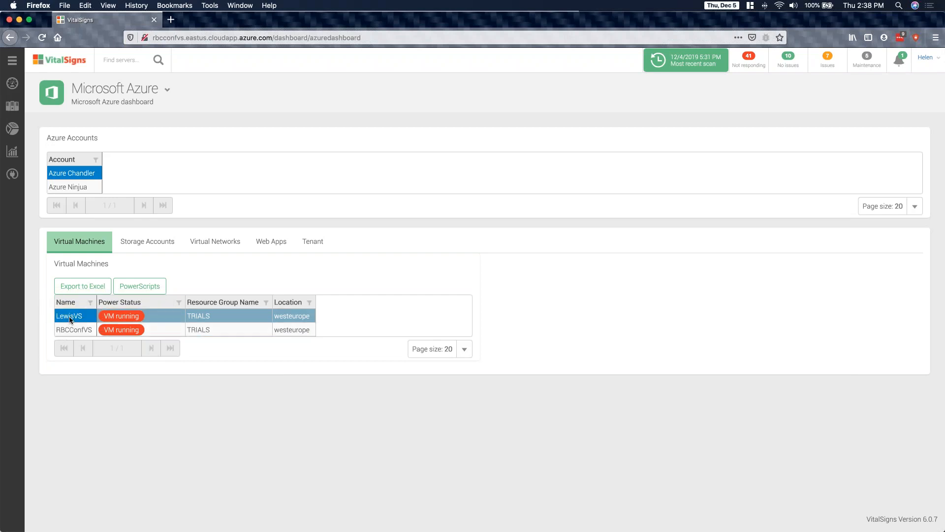
- Check the PowerScripts offered for the LewisVS virtual machine without executing any, and view the Azure account's Web Apps and Tenant PowerScripts
left_click(158, 286)
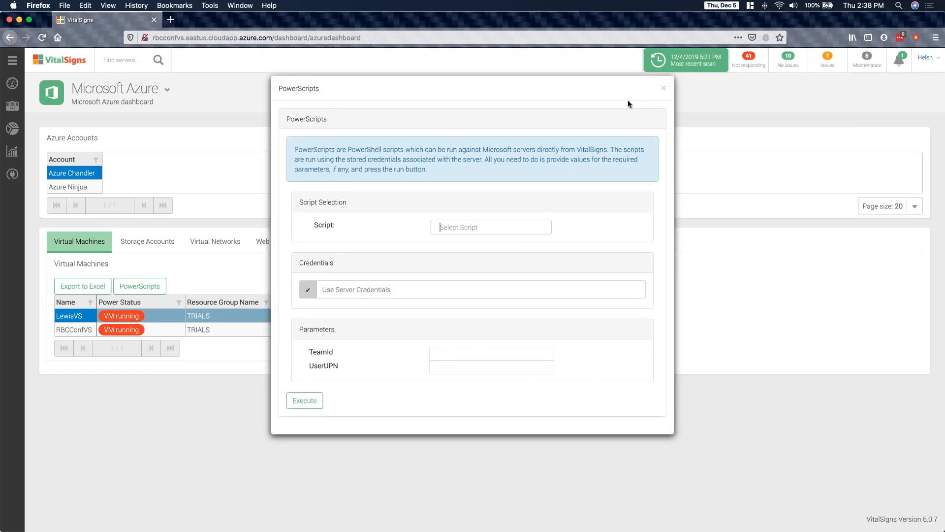
left_click(664, 90)
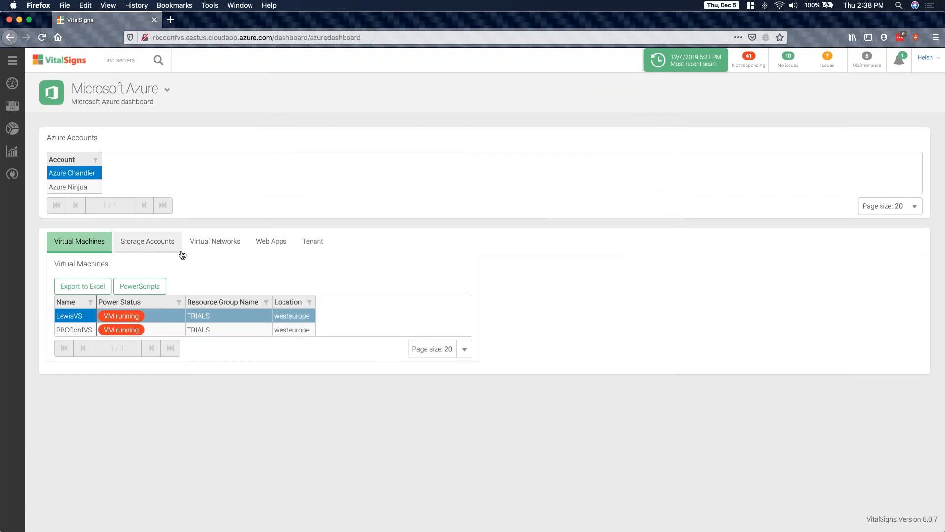
left_click(274, 247)
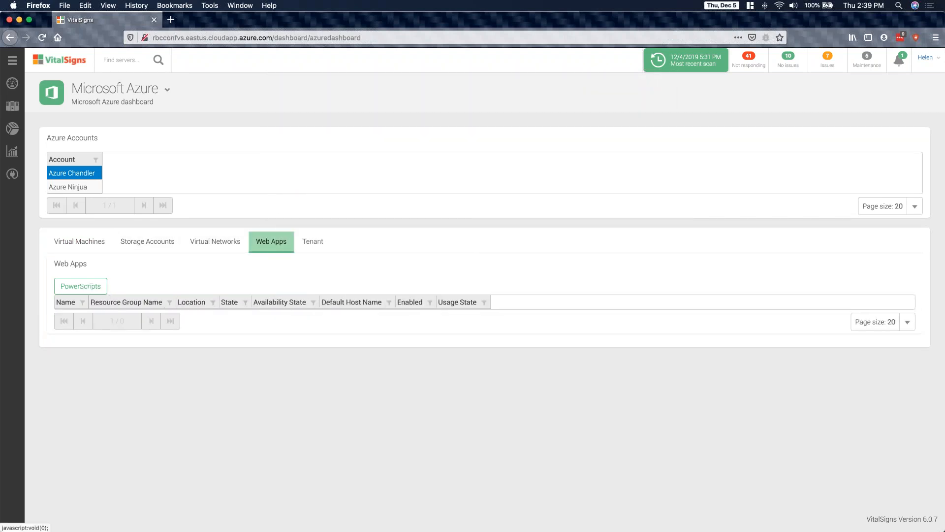
left_click(323, 245)
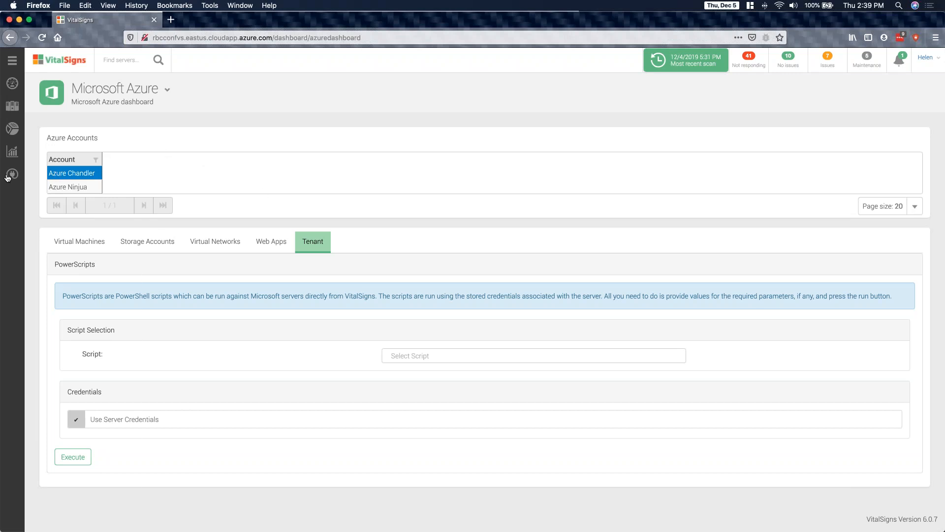
- Switch to the Microsoft PowerPoint slide show and advance to the "How to use PowerScripts" slide
mouse_move(7, 177)
key("super+Tab")
key("super+Tab")
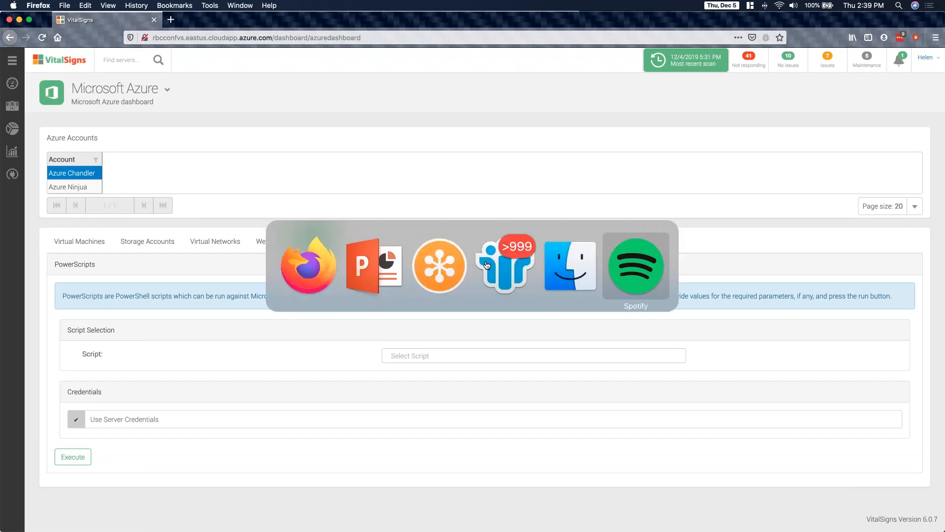
key("super+Tab")
key("super+Tab")
key("super+Tab")
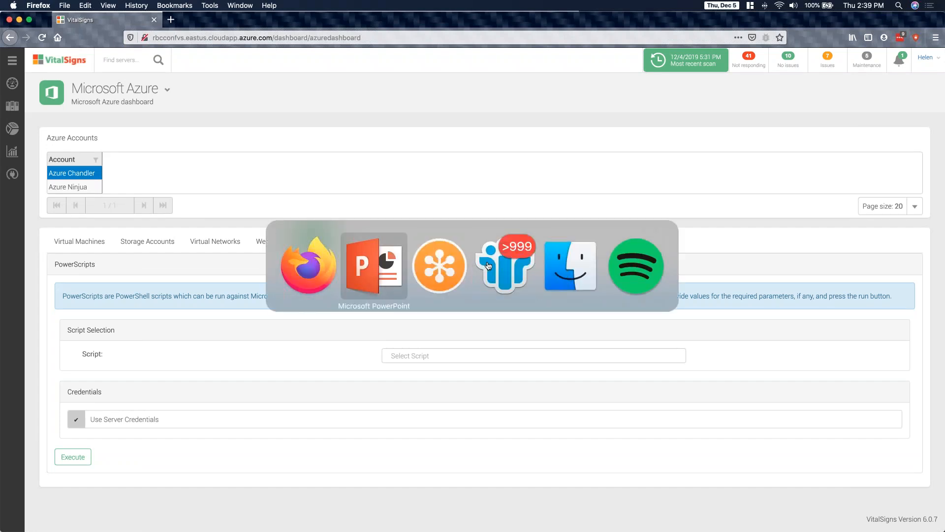
key("Right")
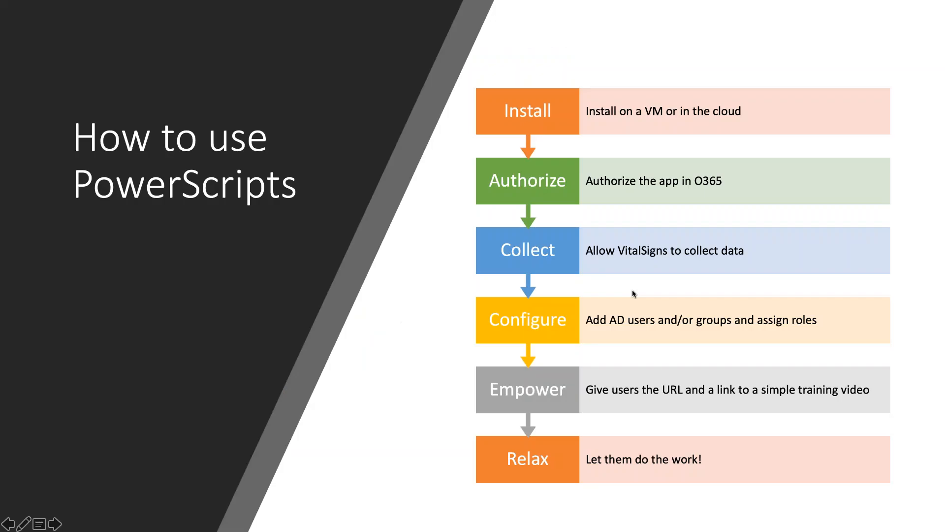
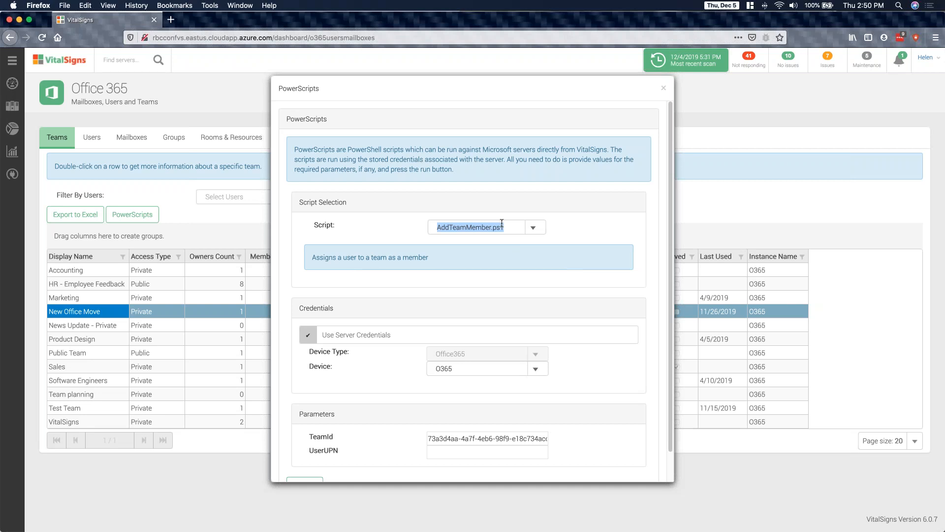
- Check which PowerScripts are offered for the New Office Move team, and close without executing any
left_click(534, 228)
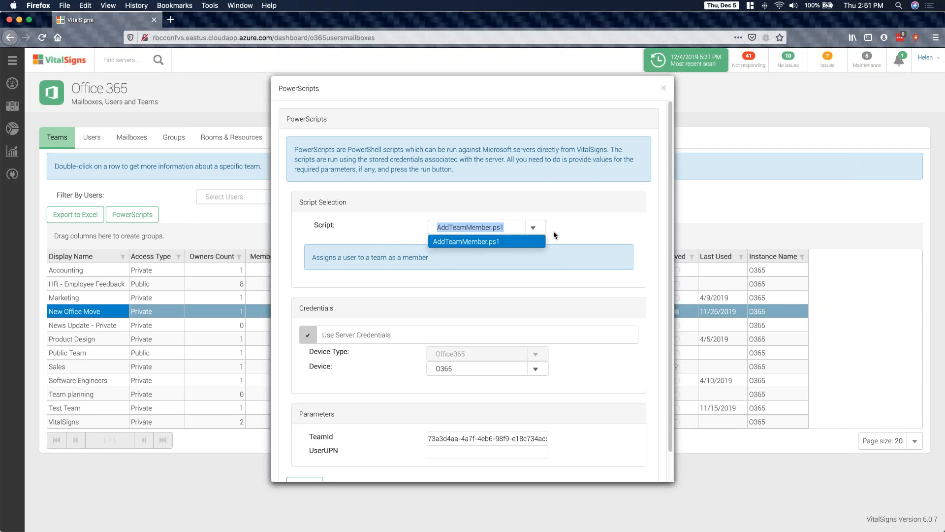
left_click(425, 265)
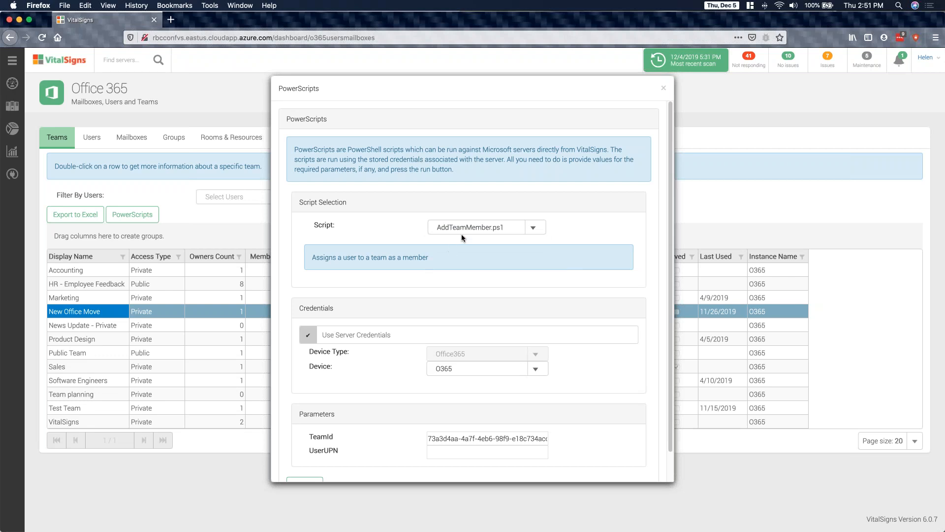
left_click_drag(502, 228, 459, 230)
left_click(477, 238)
left_click(663, 88)
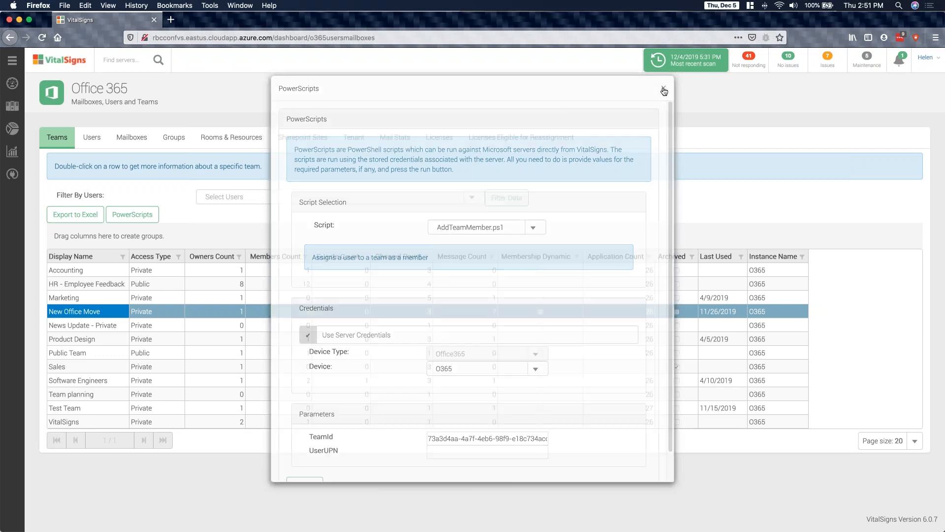
left_click(122, 375)
left_click(117, 319)
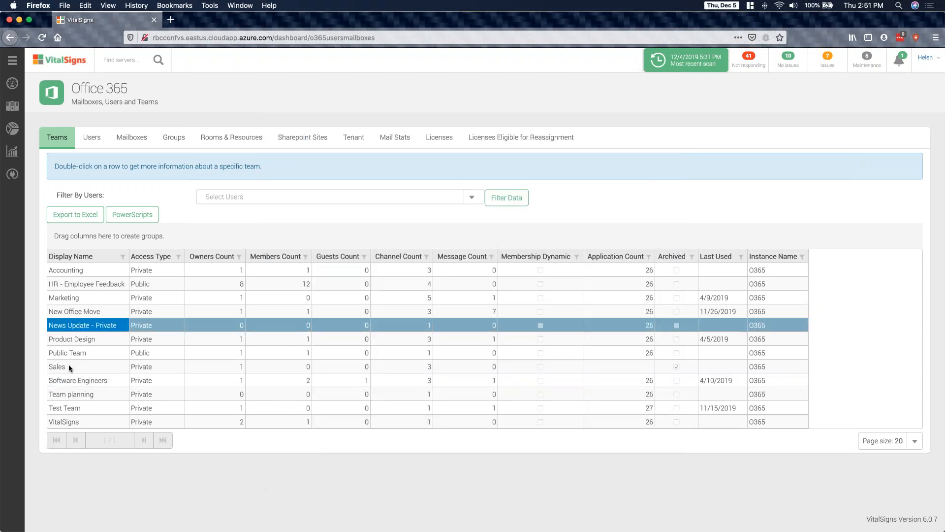
right_click(70, 363)
left_click(102, 326)
- Open the Office 365 Users list and search the Display Name filter values for "for", clearing the filter without applying it
left_click(93, 143)
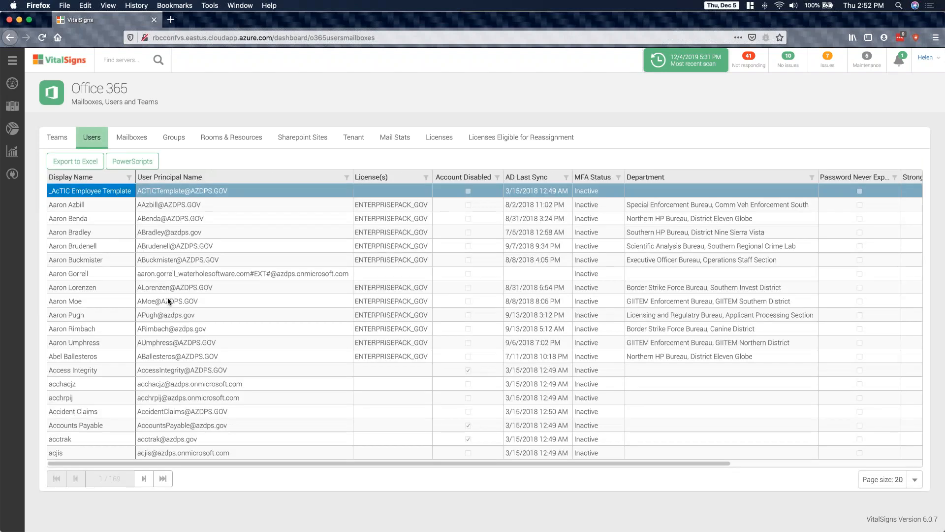
left_click(168, 299)
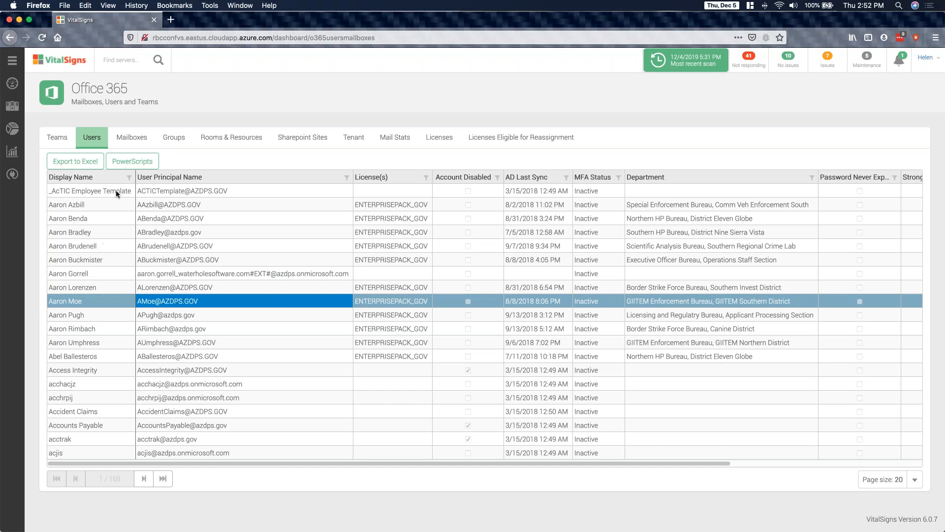
left_click(130, 178)
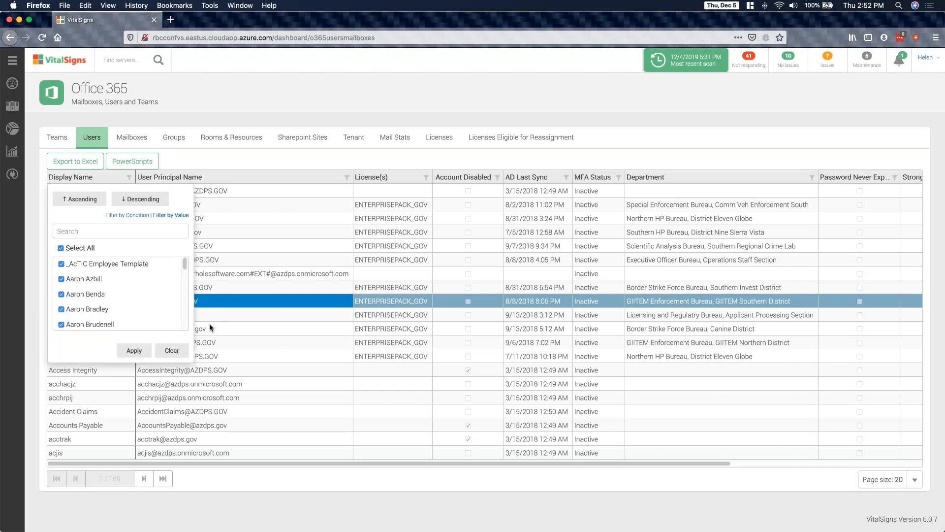
left_click(99, 230)
type("fob")
key("BackSpace")
type("r")
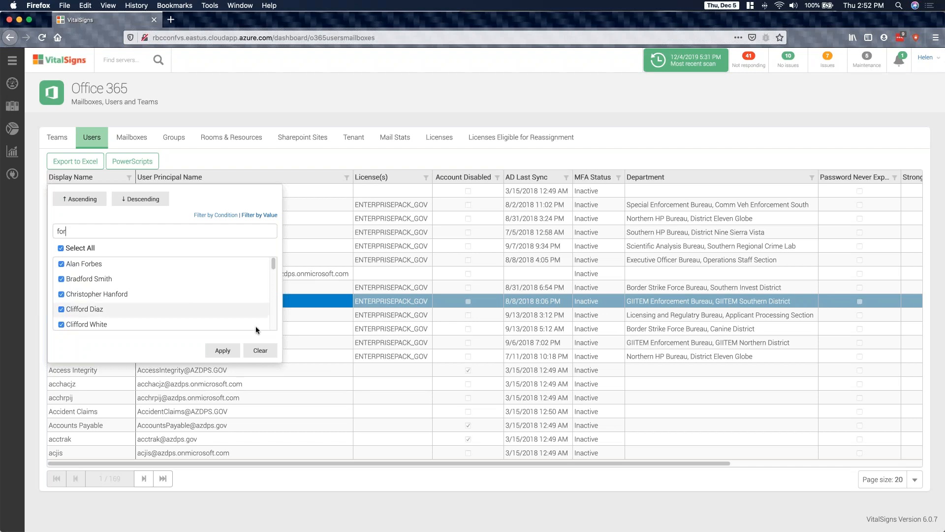
left_click(259, 351)
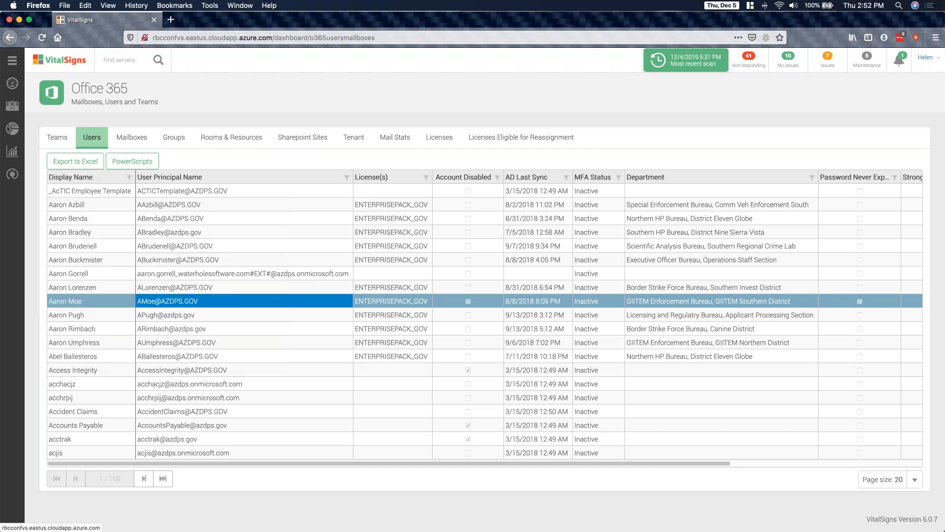
- Switch to the Microsoft PowerPoint slide show to present the "Contact Us" slide, returning to it after going back to Firefox
key("super+Tab")
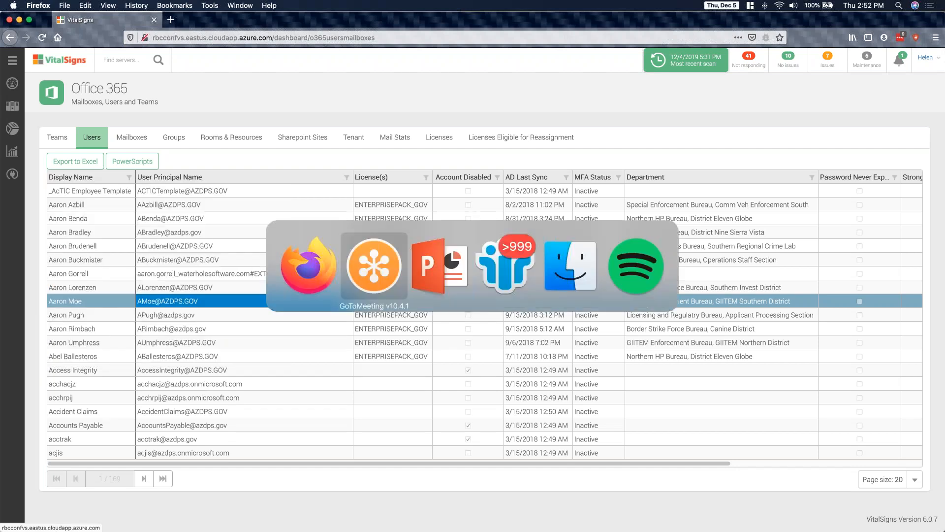
key("super+Tab")
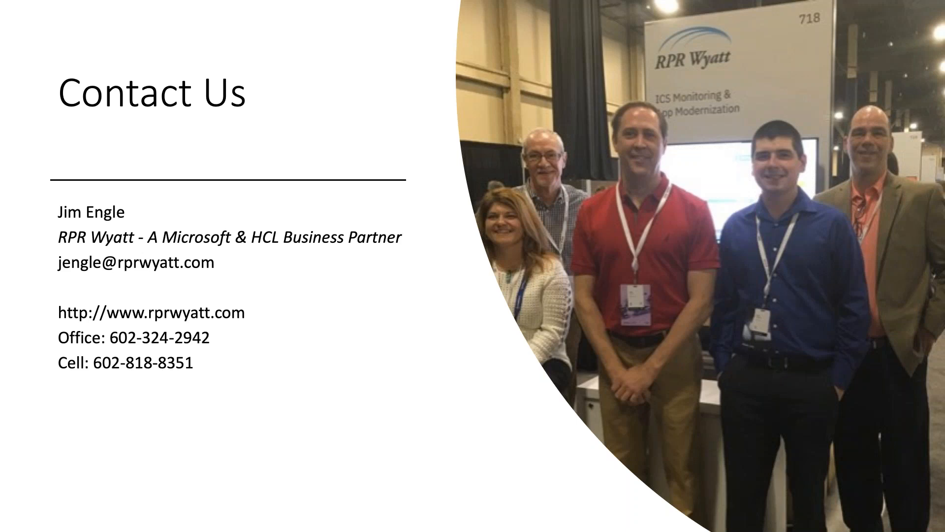
key("super+Tab")
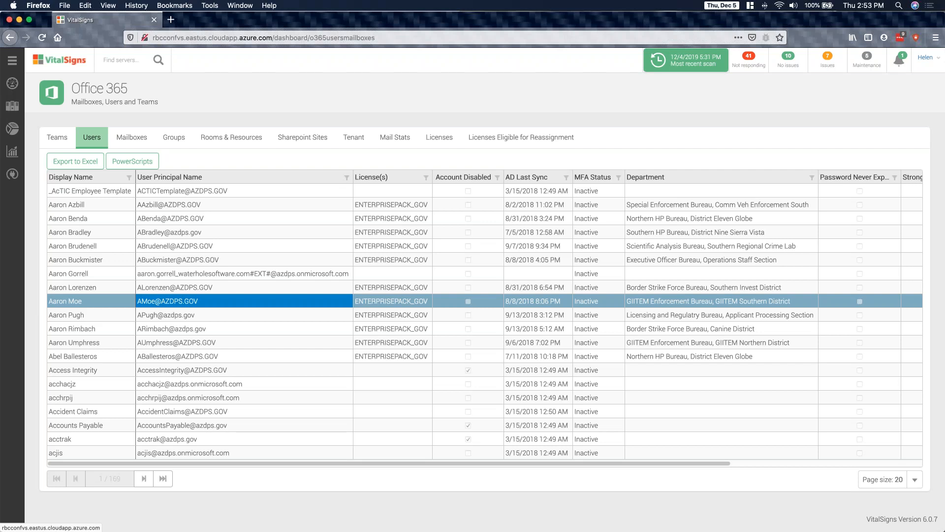
key("super+Tab")
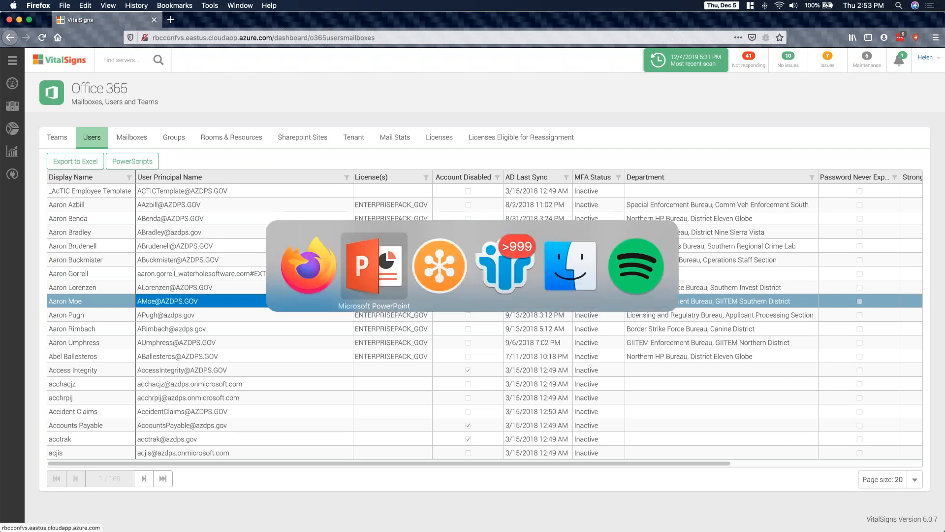